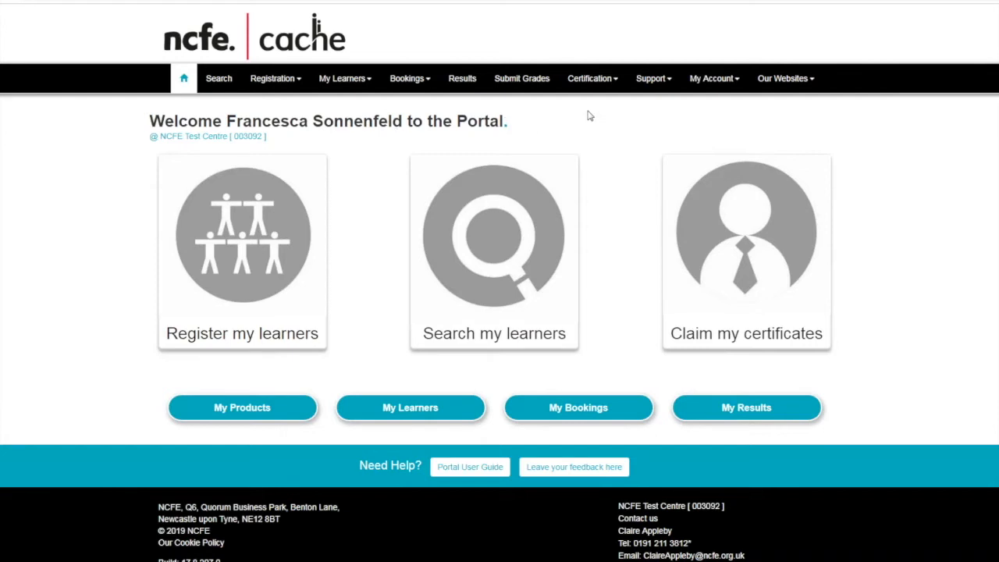
- Open booking management and search for the learners in batch 805370458
{"action": "left_click", "coordinate": [430, 81]}
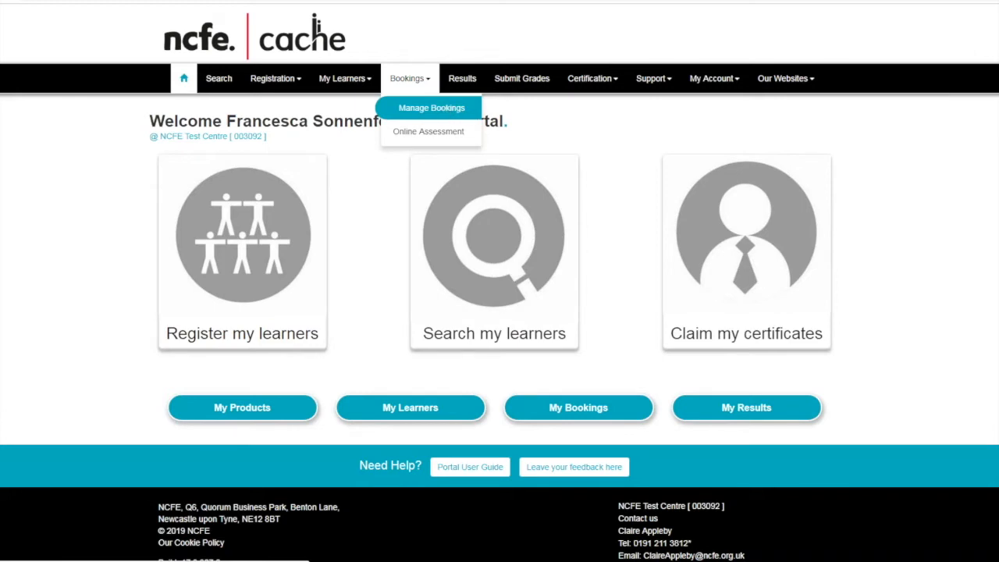
{"action": "left_click", "coordinate": [431, 108]}
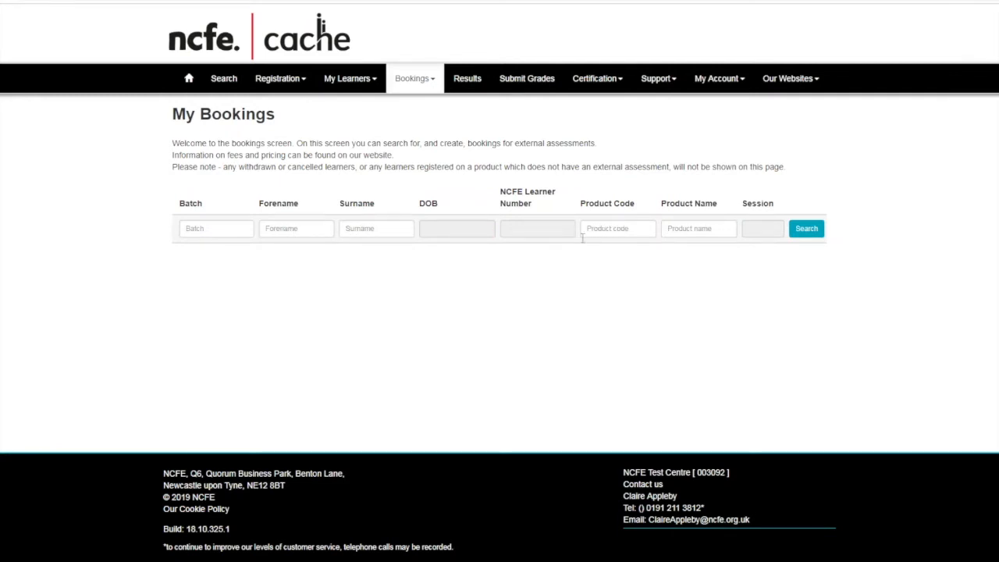
{"action": "left_click", "coordinate": [242, 229]}
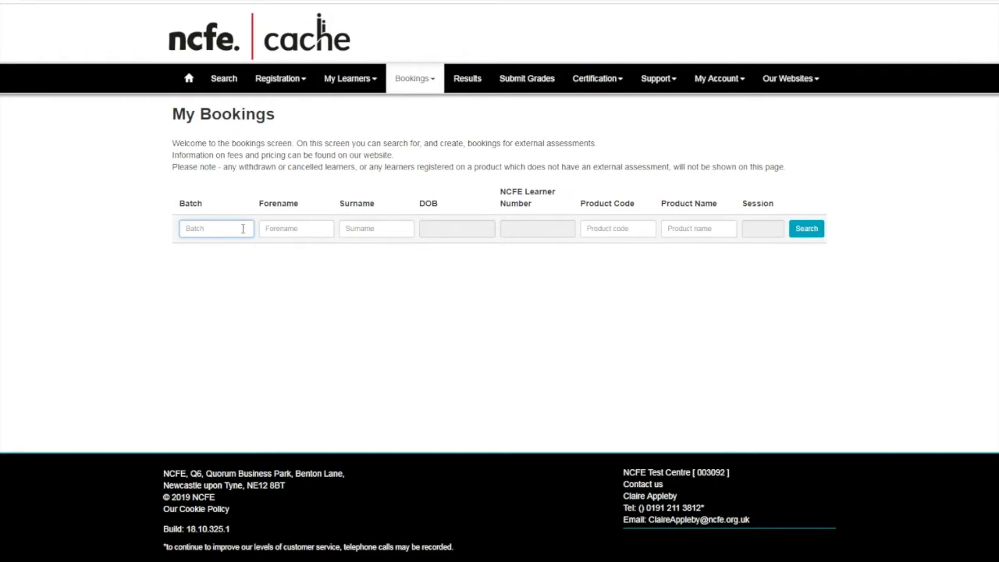
{"action": "type", "text": "805370458"}
{"action": "left_click", "coordinate": [806, 234]}
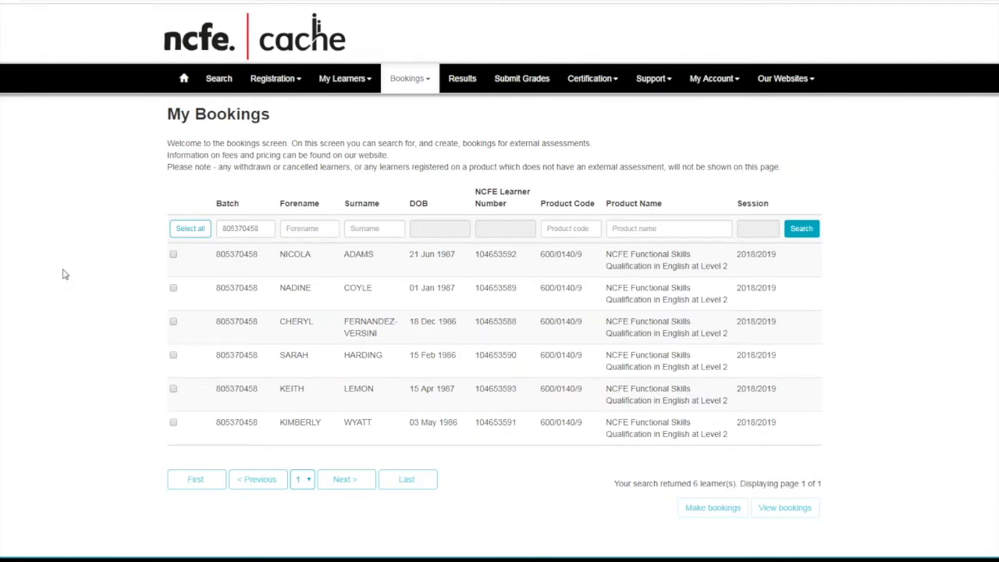
- Select all learners in the batch and start making bookings for them
{"action": "left_click", "coordinate": [190, 231]}
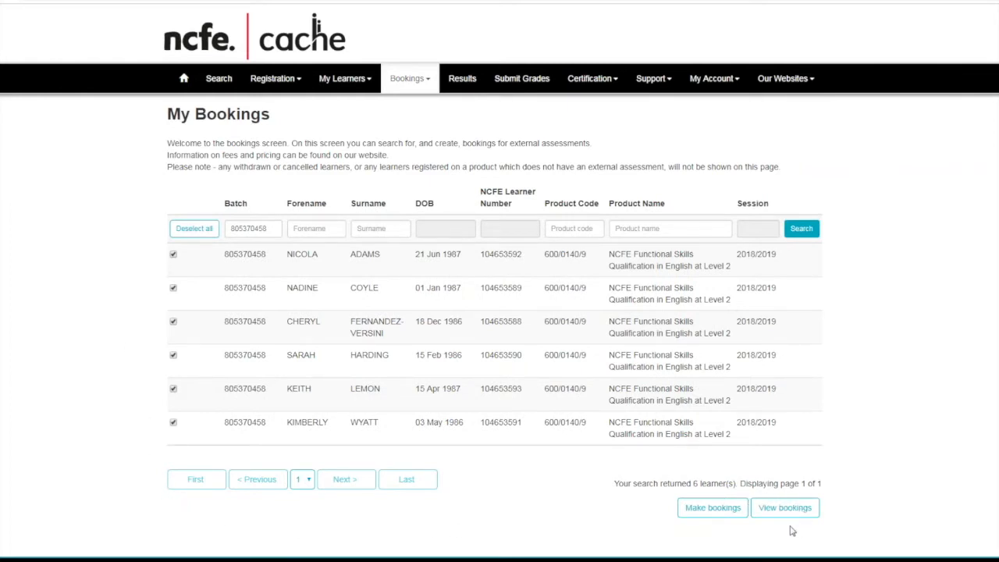
{"action": "left_click", "coordinate": [696, 519]}
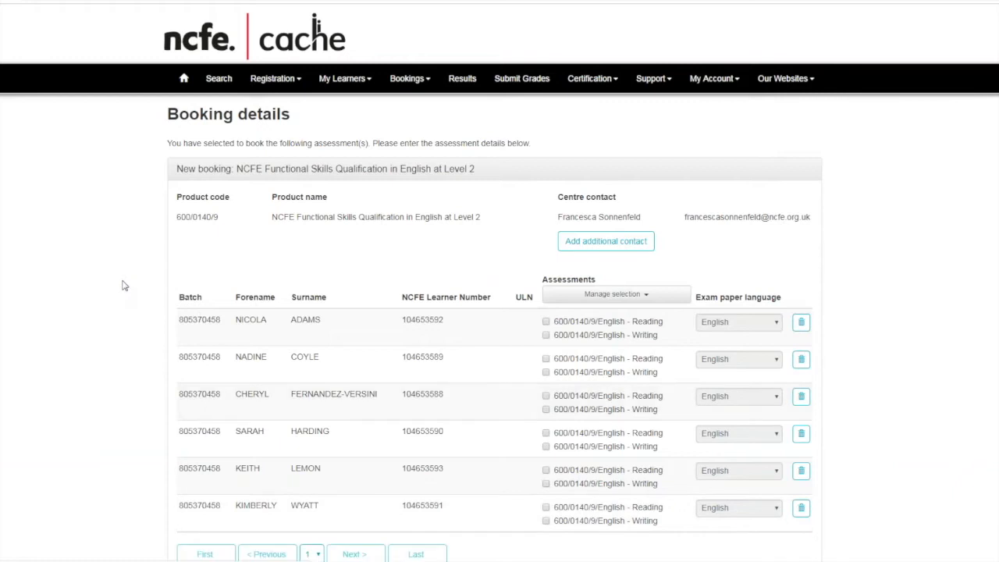
{"action": "scroll", "coordinate": [122, 286], "scroll_direction": "down", "scroll_amount": 1}
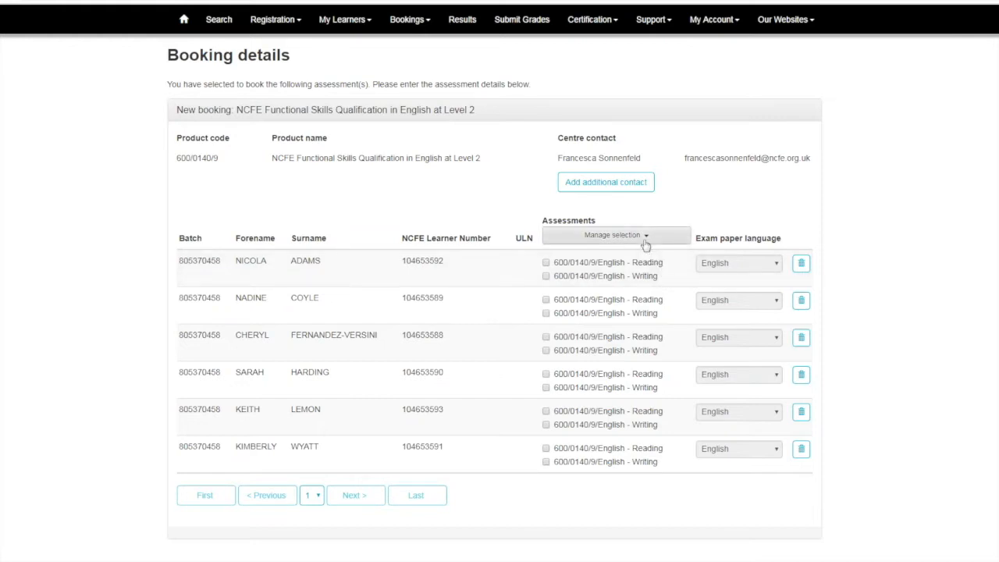
- Assign both the English - Reading and English - Writing assessments to all learners in the booking
{"action": "left_click", "coordinate": [645, 243]}
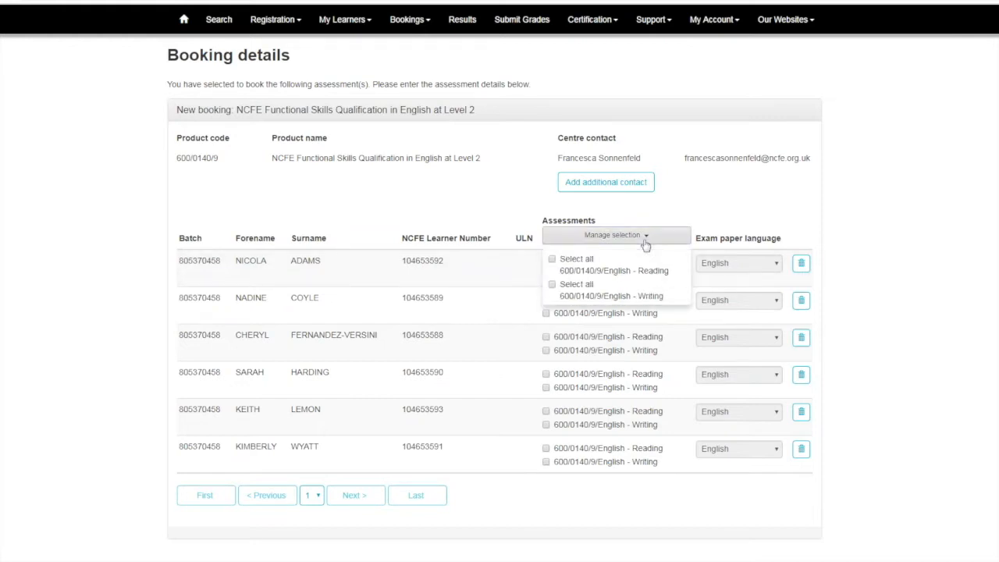
{"action": "left_click", "coordinate": [552, 260]}
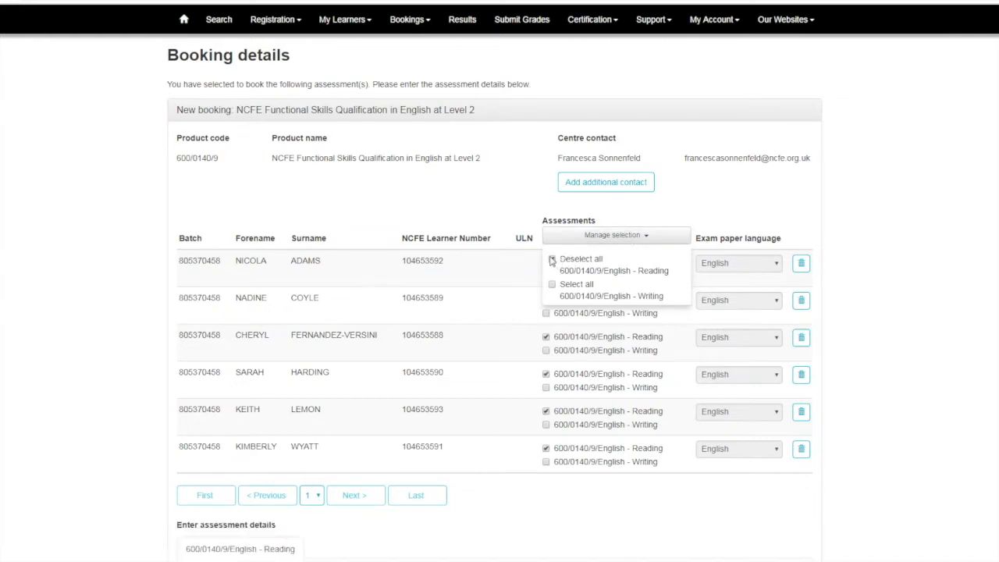
{"action": "left_click", "coordinate": [522, 225]}
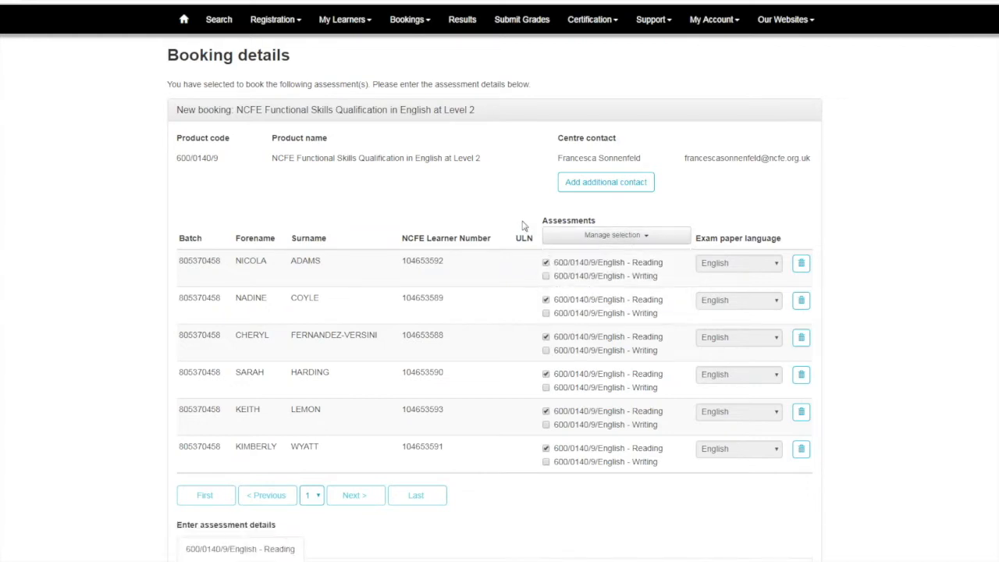
{"action": "left_click", "coordinate": [574, 237]}
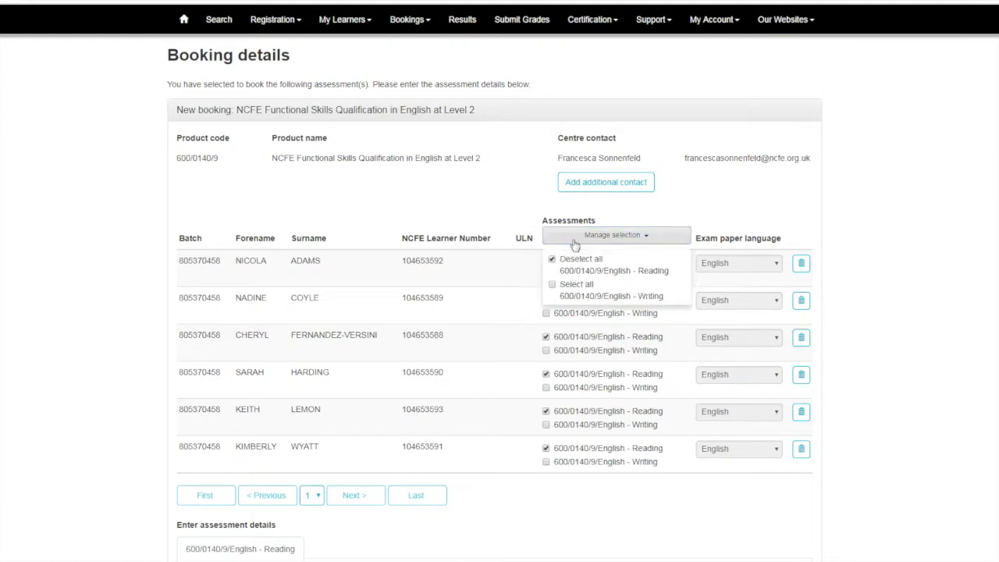
{"action": "left_click", "coordinate": [552, 285]}
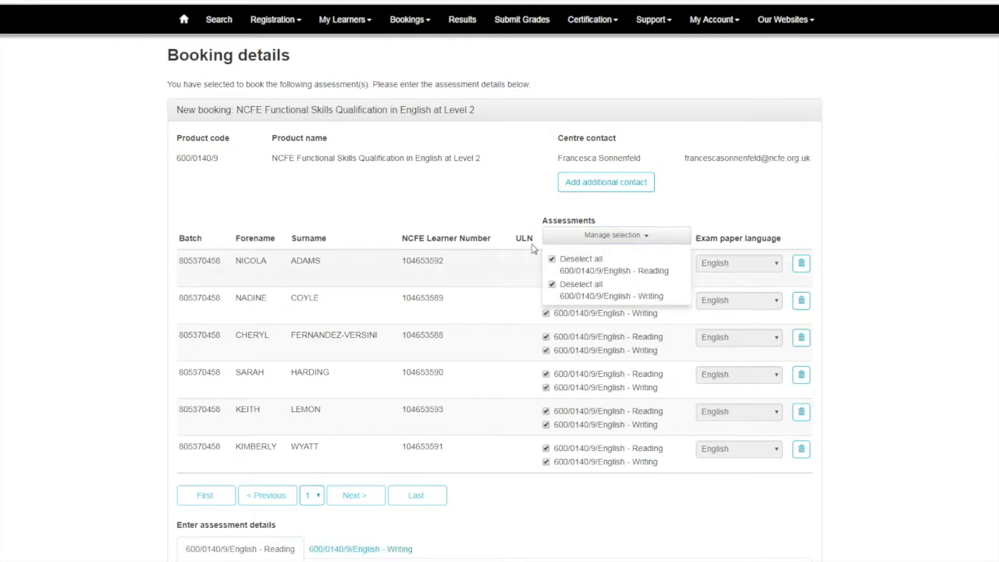
{"action": "left_click", "coordinate": [535, 249]}
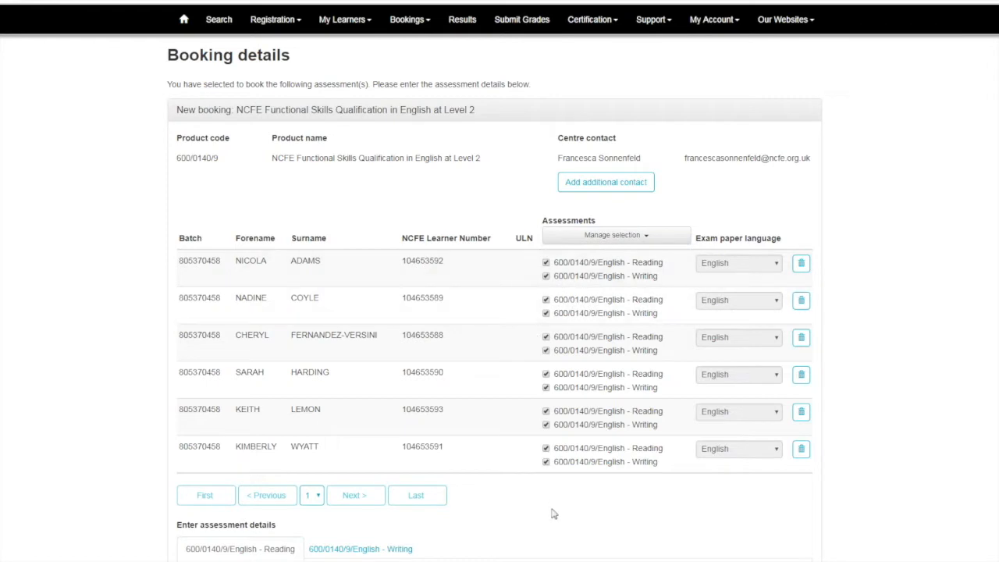
- For the Reading assessment, choose the main address for delivery and make the assessment location the same as the delivery address
{"action": "scroll", "coordinate": [554, 513], "scroll_direction": "down", "scroll_amount": 1}
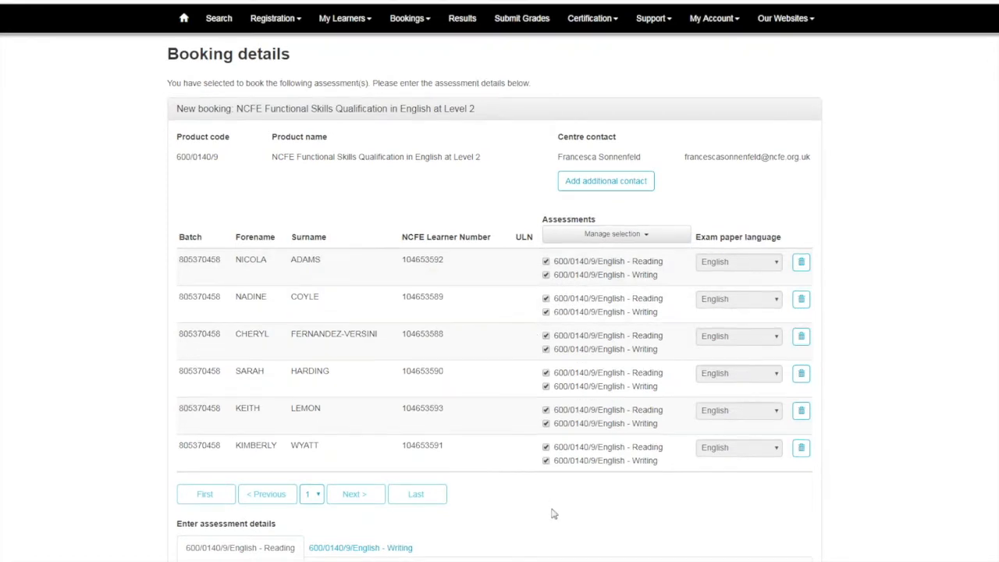
{"action": "scroll", "coordinate": [553, 513], "scroll_direction": "down", "scroll_amount": 2}
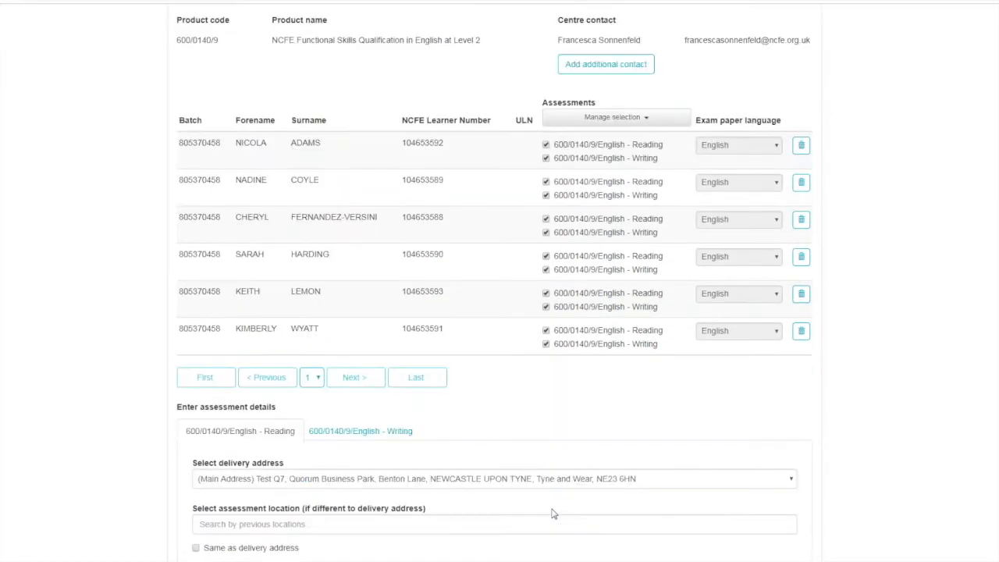
{"action": "scroll", "coordinate": [553, 514], "scroll_direction": "down", "scroll_amount": 1}
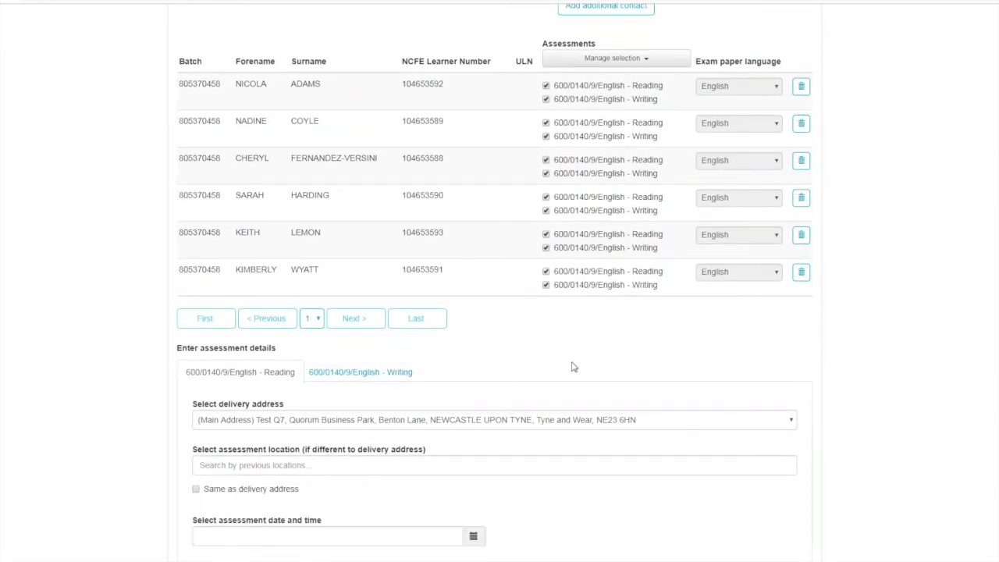
{"action": "scroll", "coordinate": [574, 366], "scroll_direction": "down", "scroll_amount": 1}
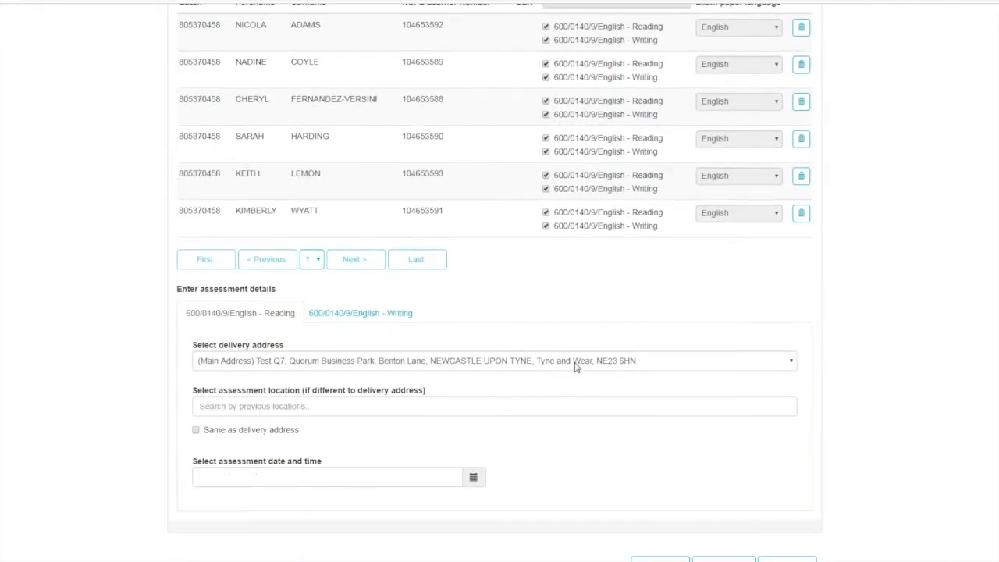
{"action": "left_click", "coordinate": [710, 365]}
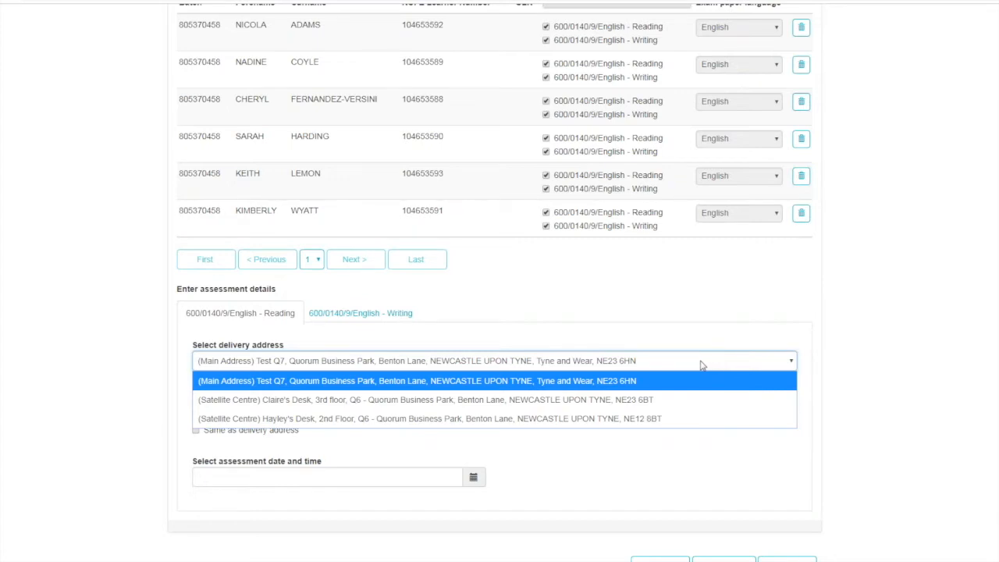
{"action": "left_click", "coordinate": [621, 381]}
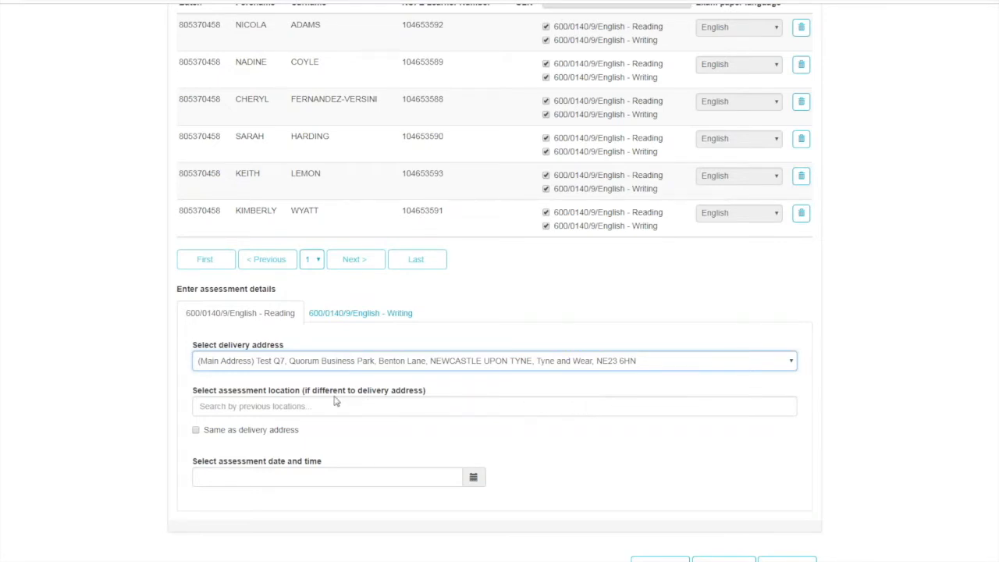
{"action": "left_click", "coordinate": [444, 402]}
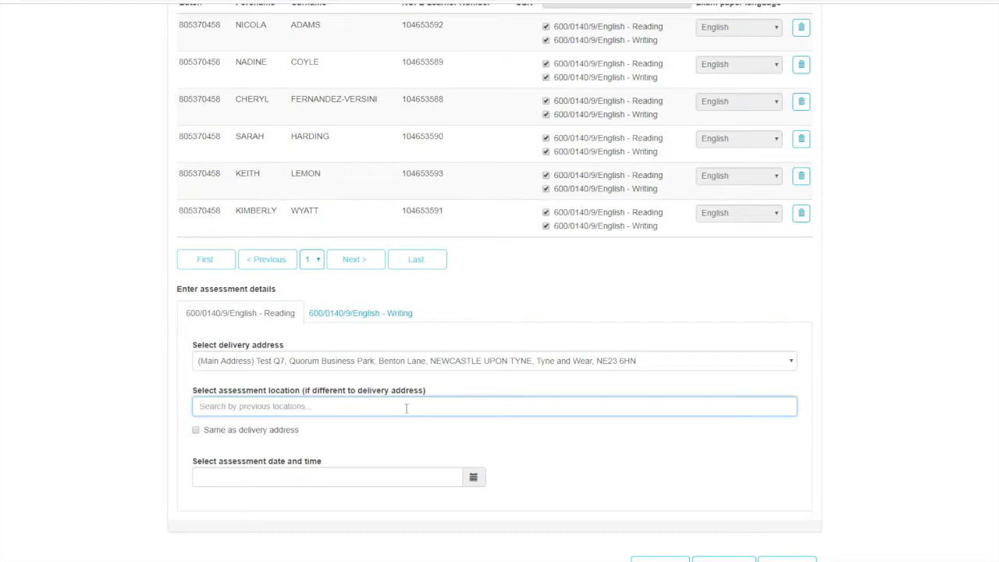
{"action": "left_click", "coordinate": [196, 431]}
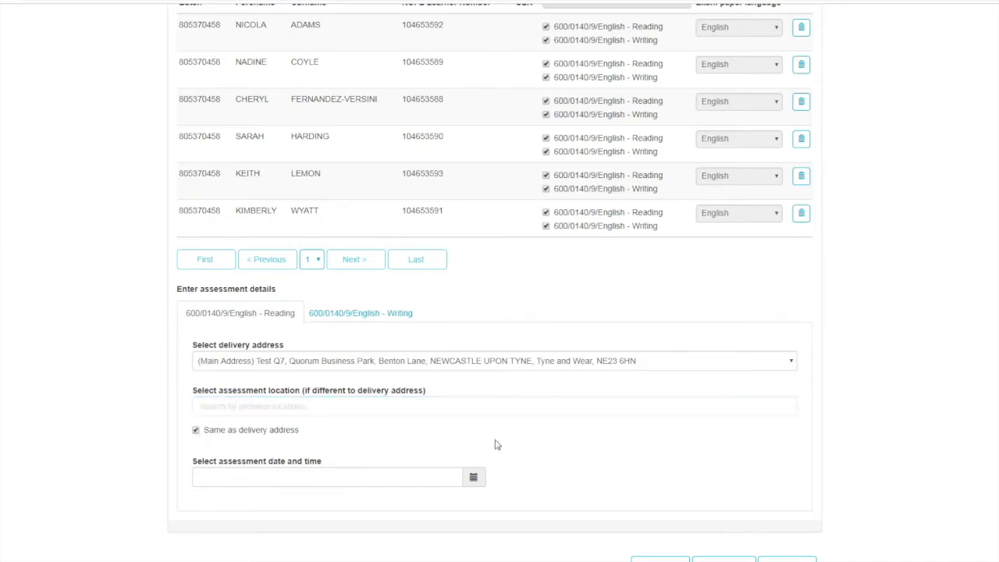
- Set the Reading assessment's date and time to 26/02/2019 12:00
{"action": "left_click", "coordinate": [473, 479]}
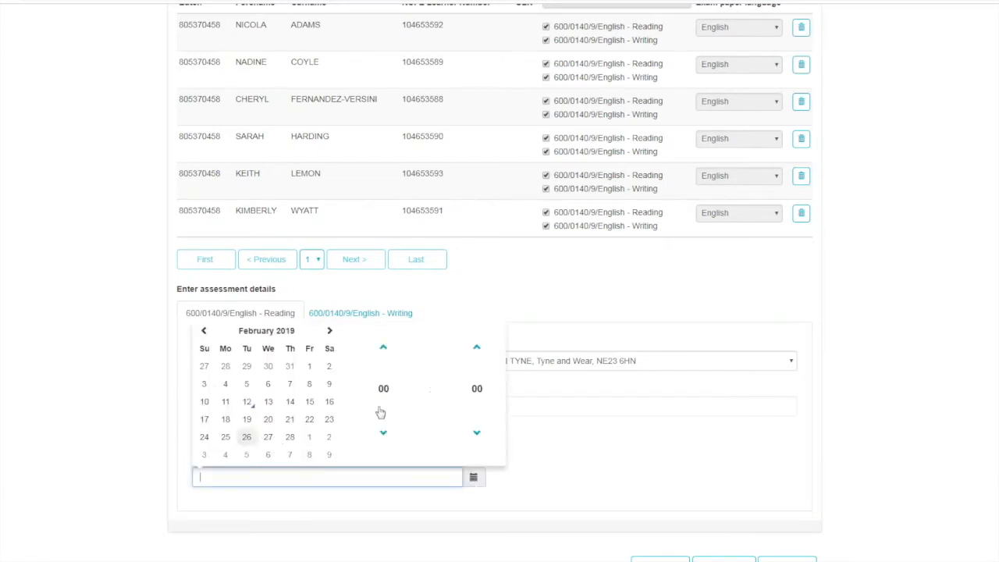
{"action": "left_click", "coordinate": [247, 437]}
{"action": "left_click", "coordinate": [388, 399]}
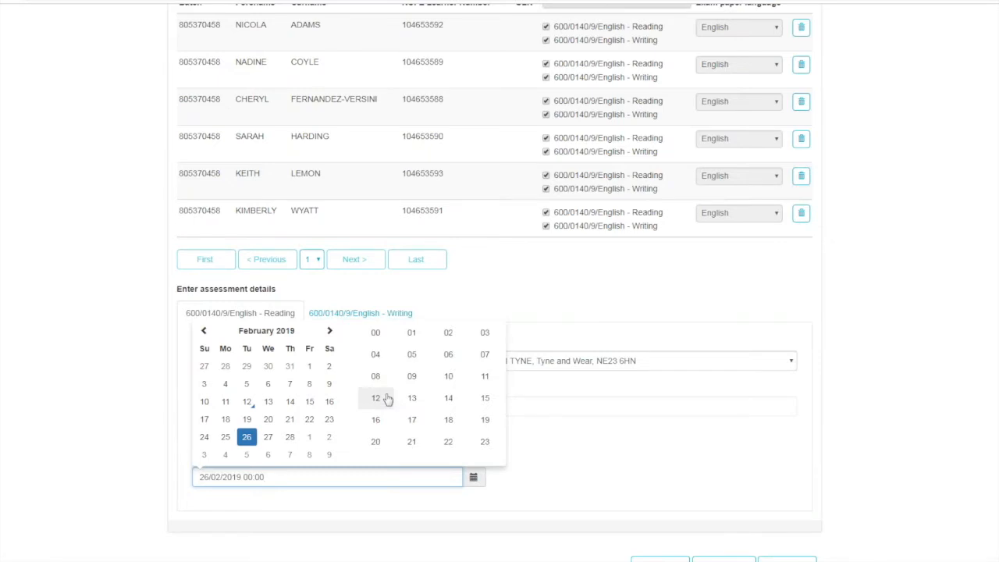
{"action": "left_click", "coordinate": [382, 401]}
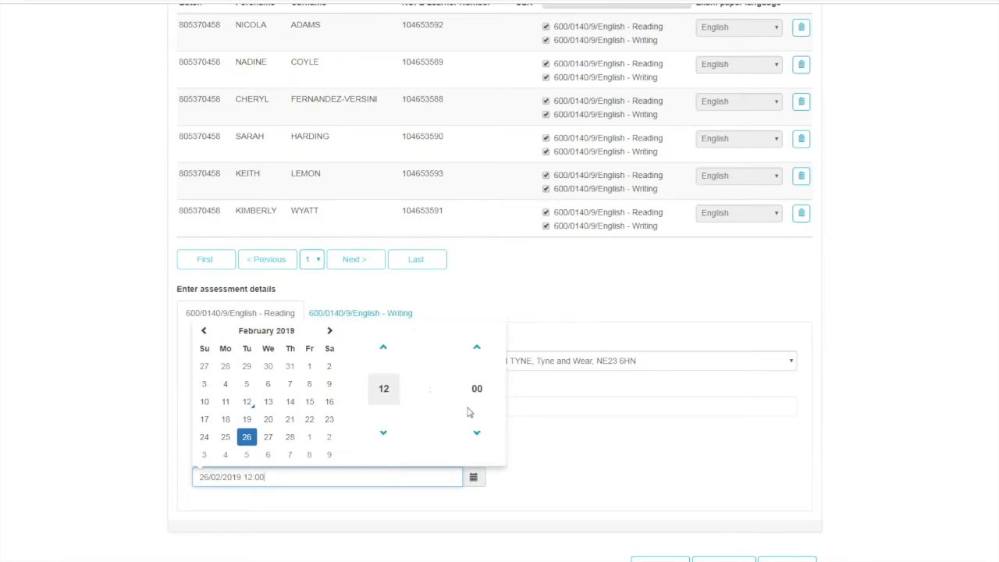
{"action": "left_click", "coordinate": [546, 435]}
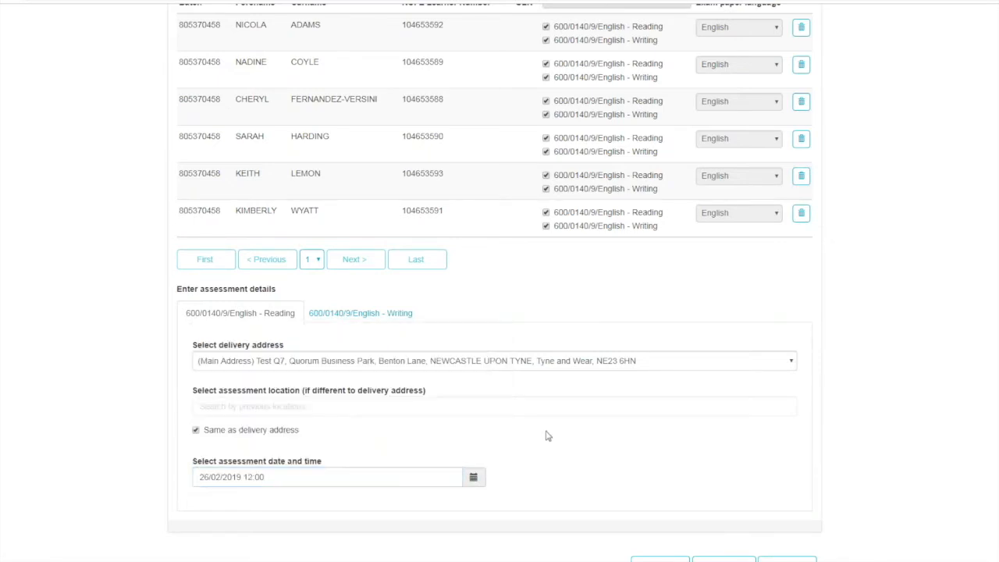
- Fill in the Writing assessment's details with the same location as the delivery address and the date 28/02/2019 12:00
{"action": "left_click", "coordinate": [410, 316]}
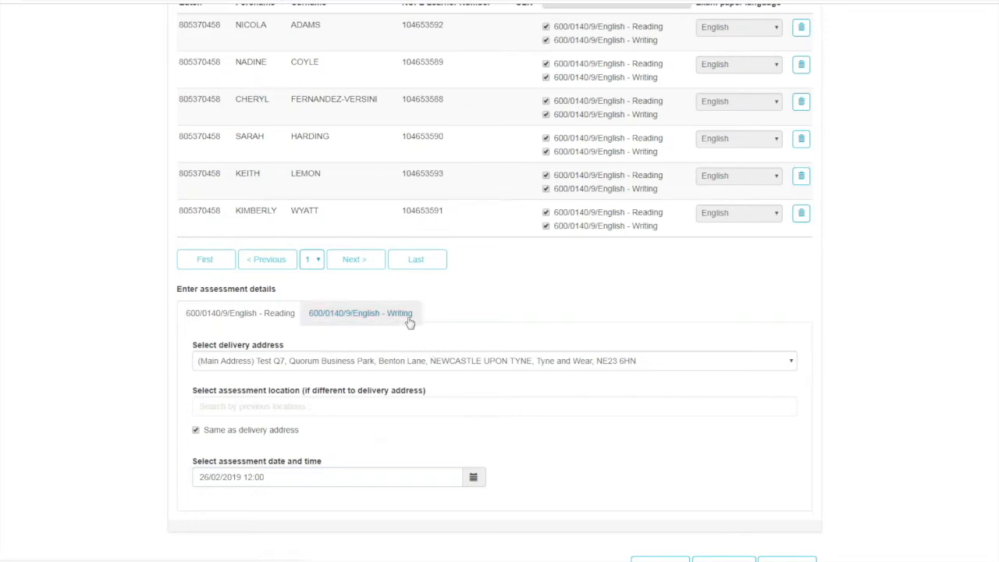
{"action": "left_click", "coordinate": [410, 316]}
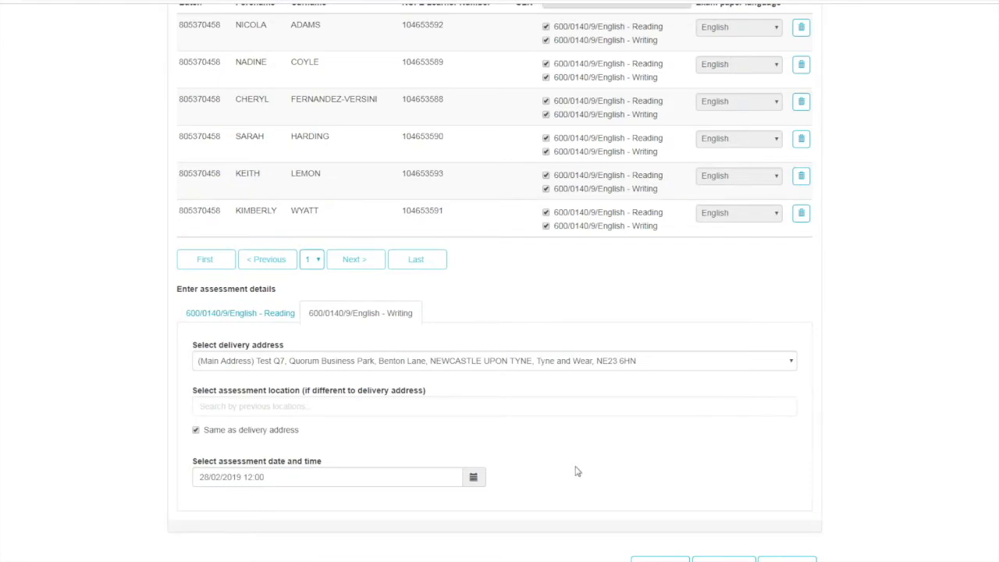
- Check the completed booking details and submit the entries for confirmation
{"action": "scroll", "coordinate": [578, 471], "scroll_direction": "up", "scroll_amount": 1}
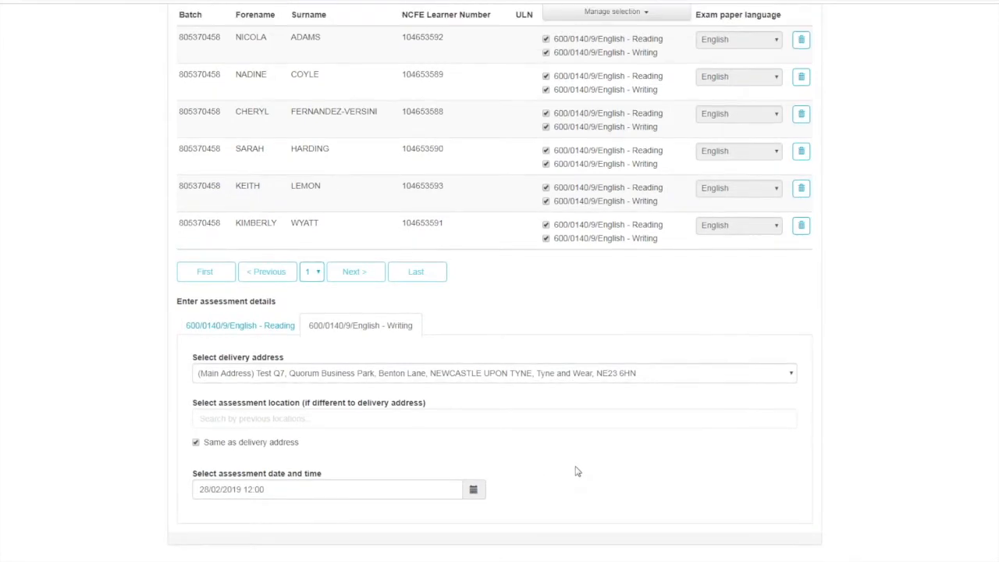
{"action": "scroll", "coordinate": [578, 471], "scroll_direction": "up", "scroll_amount": 1}
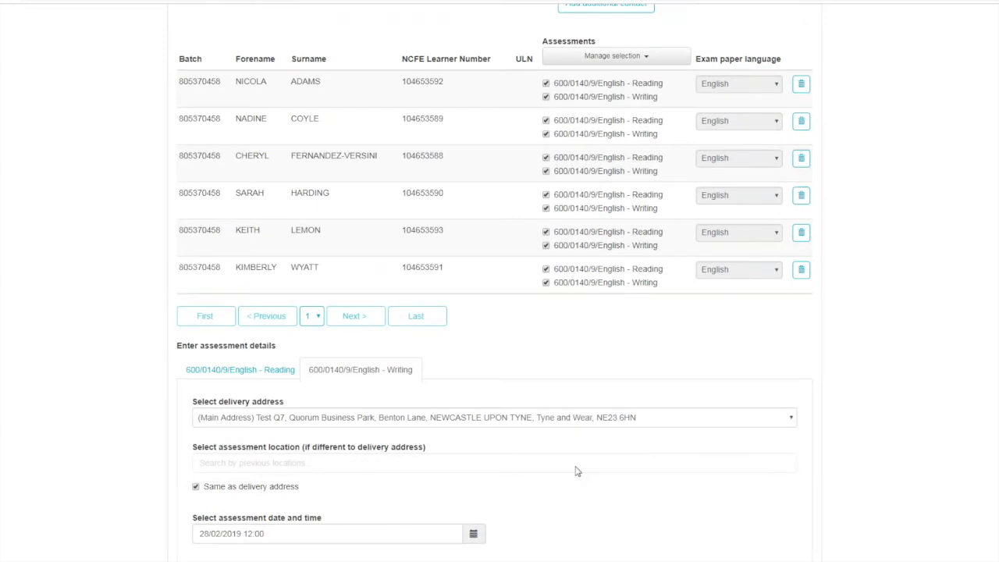
{"action": "scroll", "coordinate": [578, 471], "scroll_direction": "down", "scroll_amount": 2}
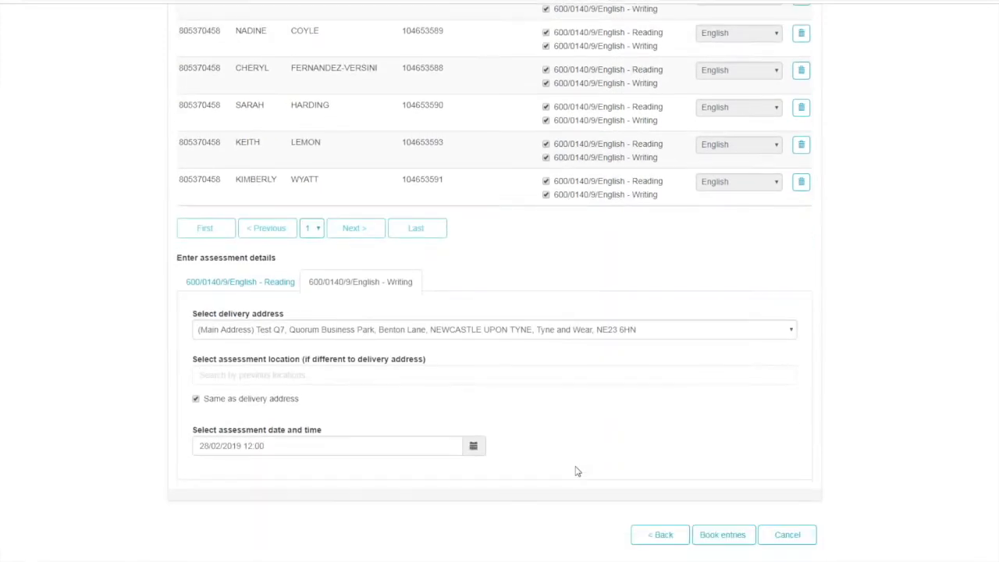
{"action": "scroll", "coordinate": [578, 471], "scroll_direction": "down", "scroll_amount": 1}
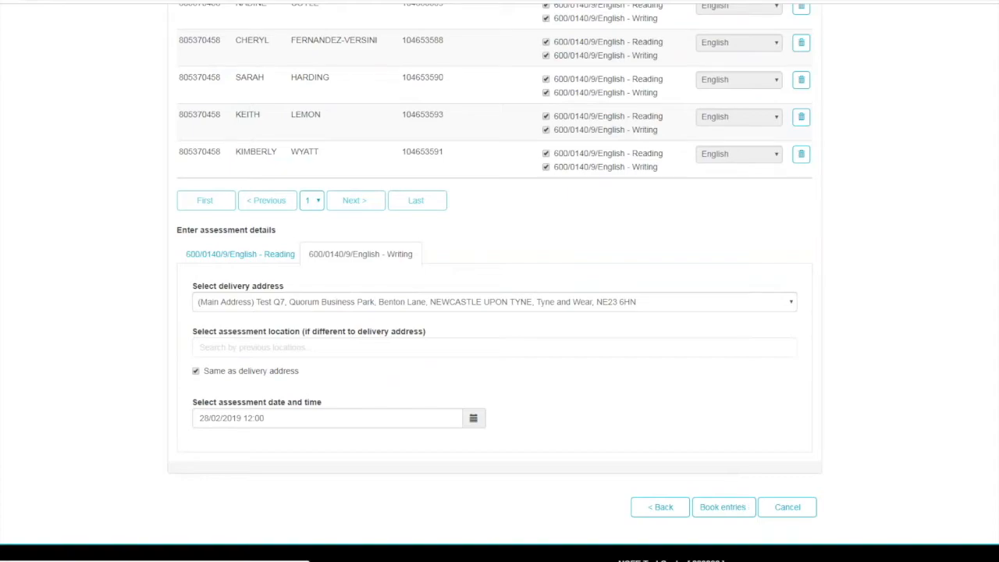
{"action": "left_click", "coordinate": [722, 506]}
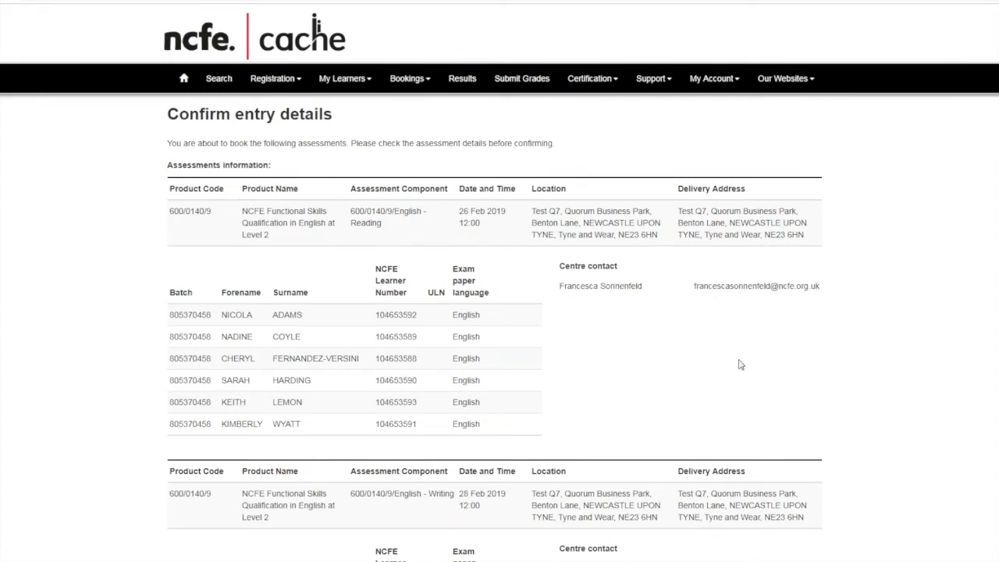
- Review the Reading and Writing entry details before confirming, and return to the booking details to edit the entries
{"action": "scroll", "coordinate": [741, 364], "scroll_direction": "down", "scroll_amount": 1}
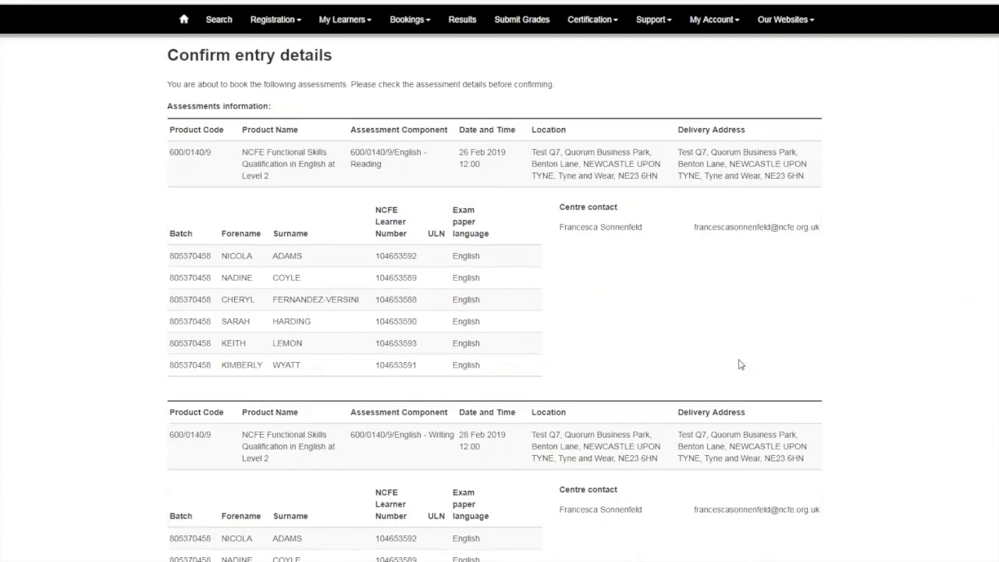
{"action": "scroll", "coordinate": [741, 364], "scroll_direction": "down", "scroll_amount": 1}
{"action": "scroll", "coordinate": [741, 365], "scroll_direction": "down", "scroll_amount": 3}
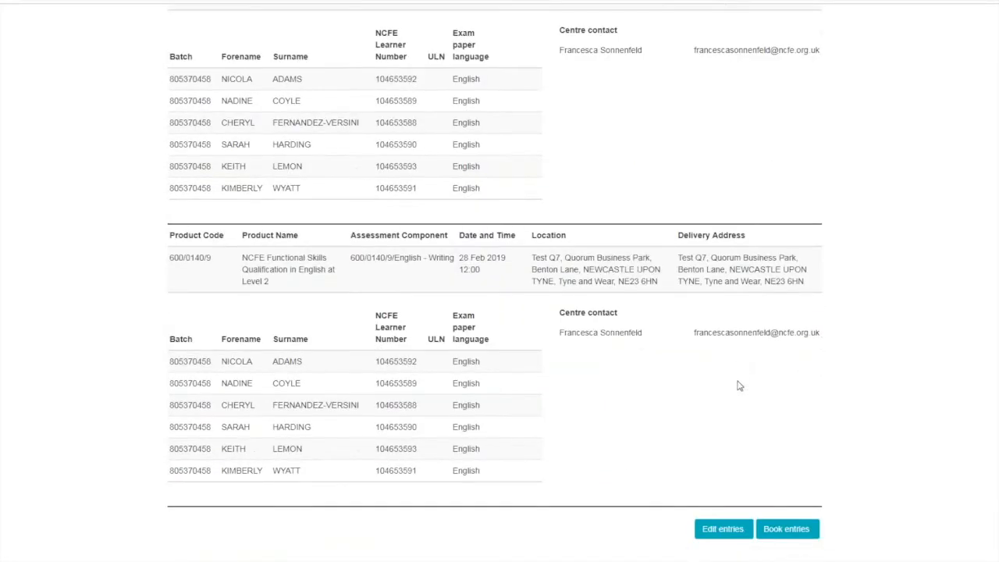
{"action": "left_click", "coordinate": [724, 534]}
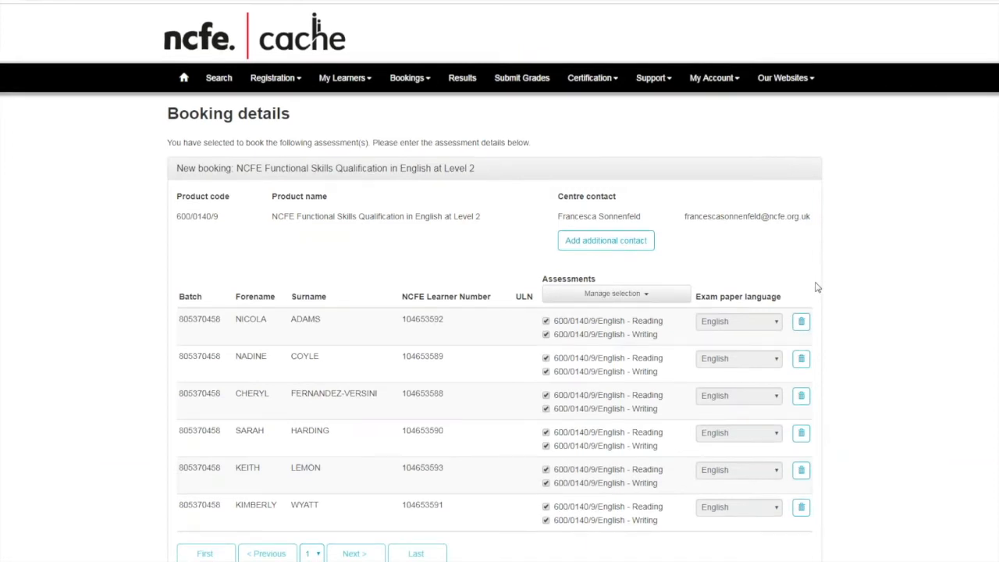
- Open the additional centre contact fields of the English Level 2 booking and remove them again
{"action": "scroll", "coordinate": [817, 287], "scroll_direction": "down", "scroll_amount": 1}
{"action": "scroll", "coordinate": [819, 286], "scroll_direction": "up", "scroll_amount": 1}
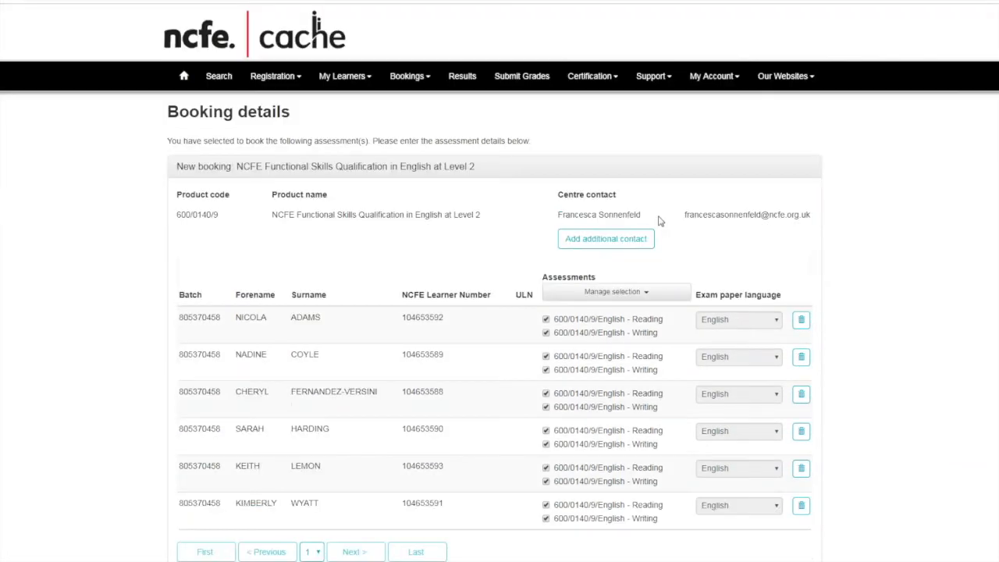
{"action": "left_click", "coordinate": [634, 244]}
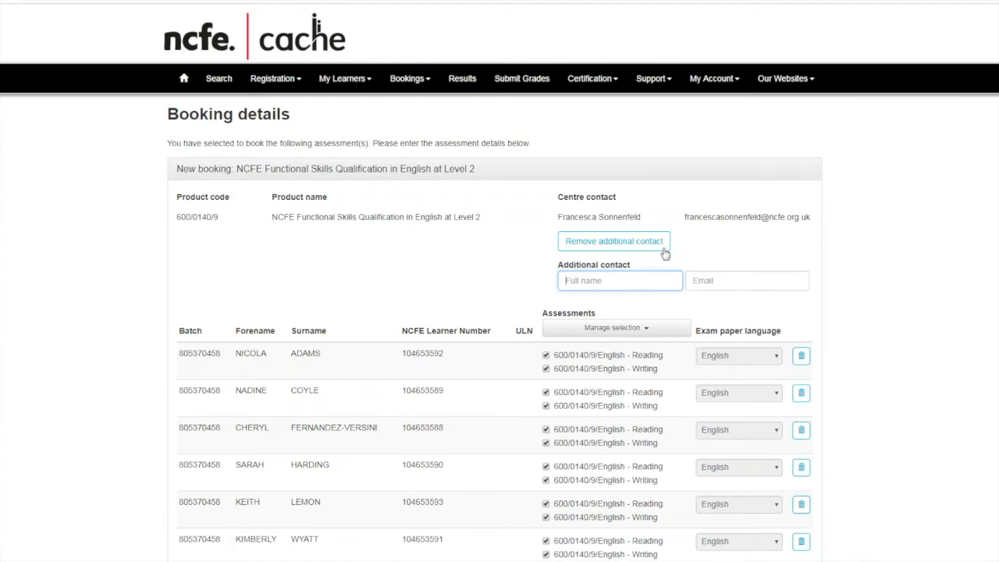
{"action": "left_click", "coordinate": [664, 254]}
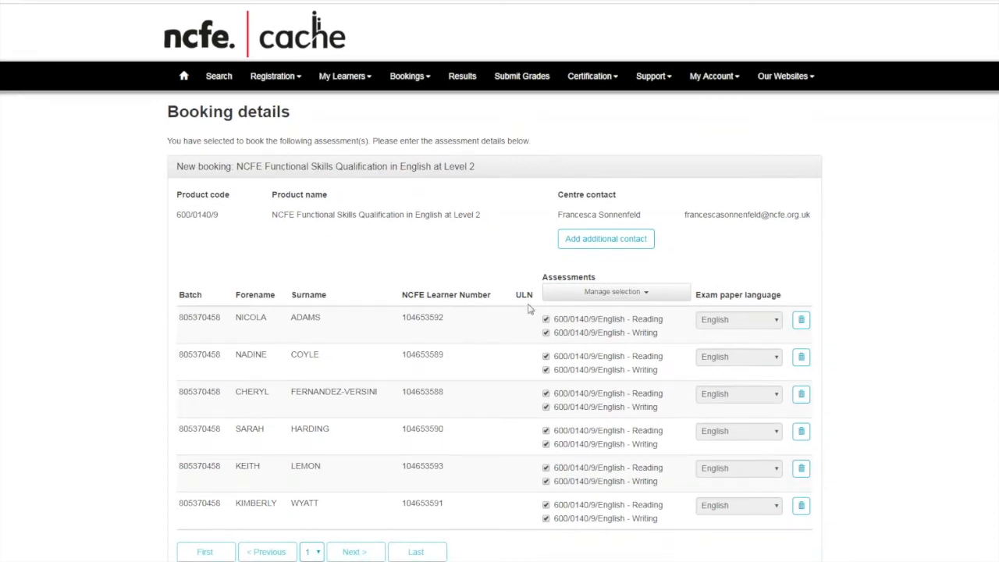
- Check the booking's learners and Reading assessment details and submit the entries for confirmation again
{"action": "scroll", "coordinate": [528, 309], "scroll_direction": "down", "scroll_amount": 1}
{"action": "scroll", "coordinate": [528, 309], "scroll_direction": "down", "scroll_amount": 4}
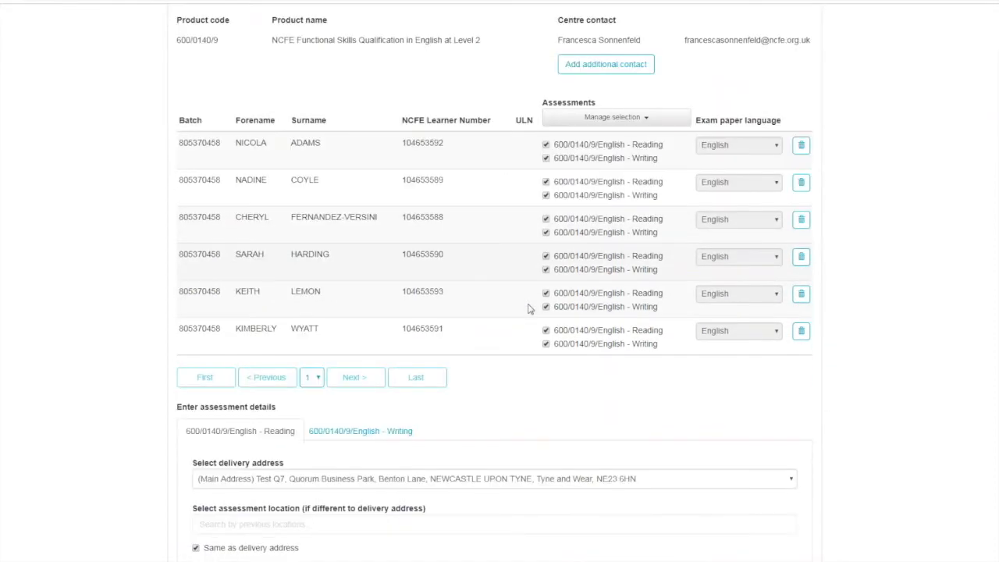
{"action": "scroll", "coordinate": [461, 367], "scroll_direction": "down", "scroll_amount": 1}
{"action": "scroll", "coordinate": [443, 403], "scroll_direction": "down", "scroll_amount": 1}
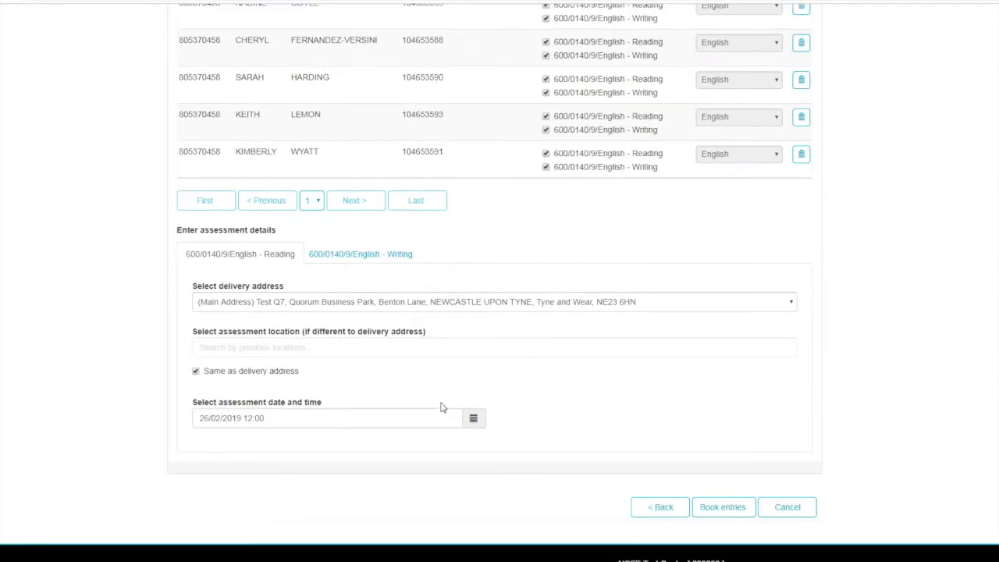
{"action": "left_click", "coordinate": [730, 515]}
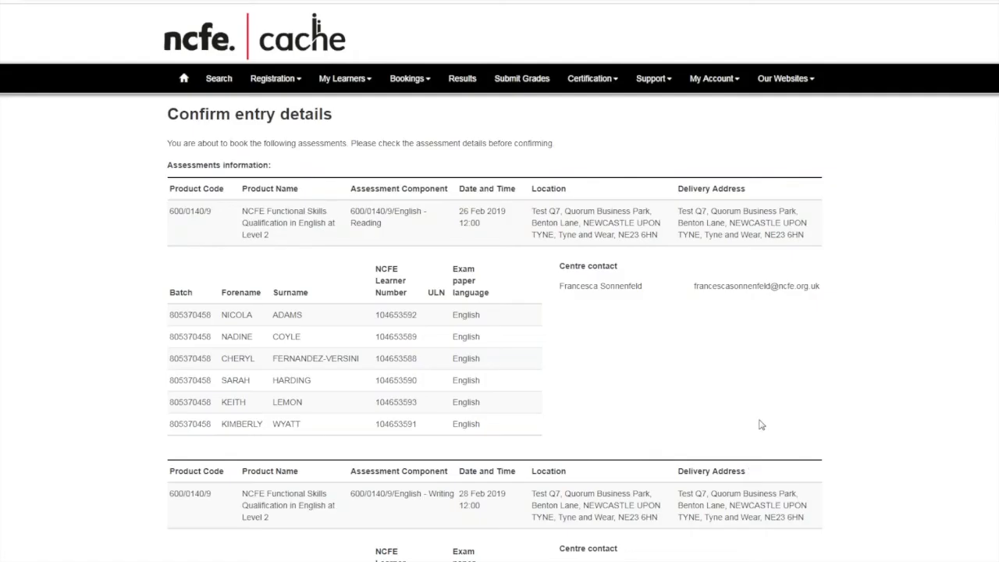
- Review the Reading and Writing entry details and confirm the booking of the entries
{"action": "scroll", "coordinate": [837, 382], "scroll_direction": "down", "scroll_amount": 1}
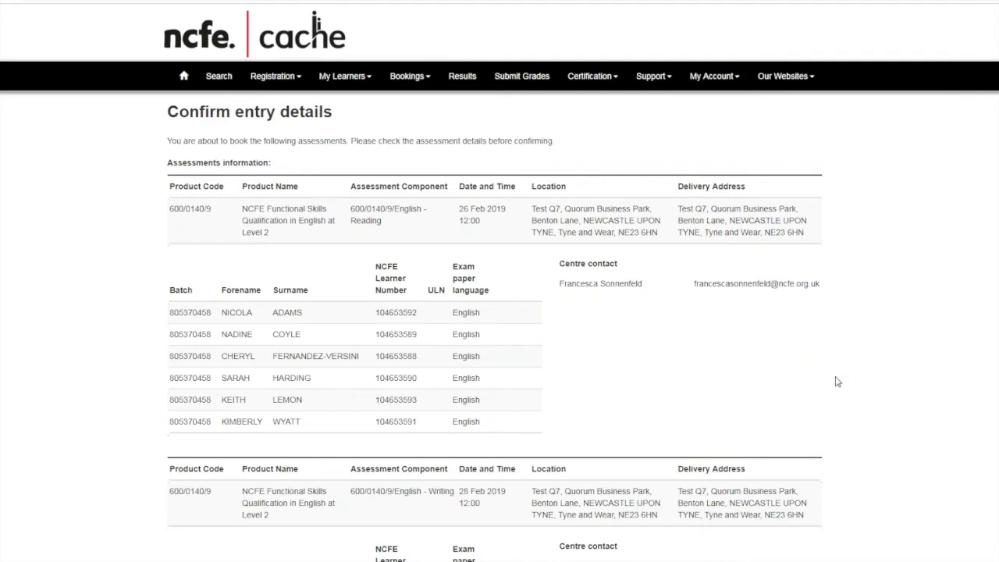
{"action": "scroll", "coordinate": [838, 382], "scroll_direction": "down", "scroll_amount": 1}
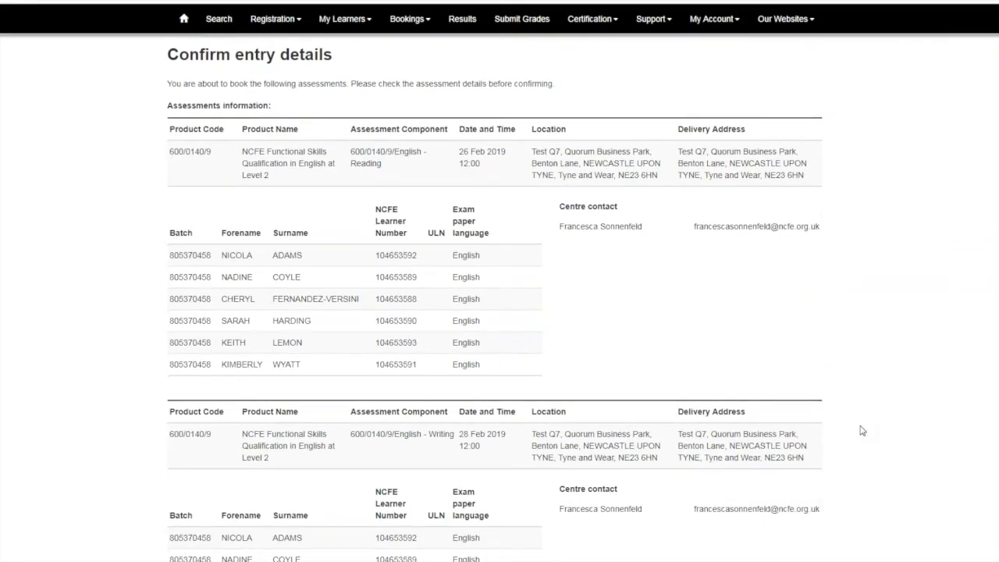
{"action": "scroll", "coordinate": [861, 430], "scroll_direction": "down", "scroll_amount": 1}
{"action": "scroll", "coordinate": [861, 430], "scroll_direction": "down", "scroll_amount": 3}
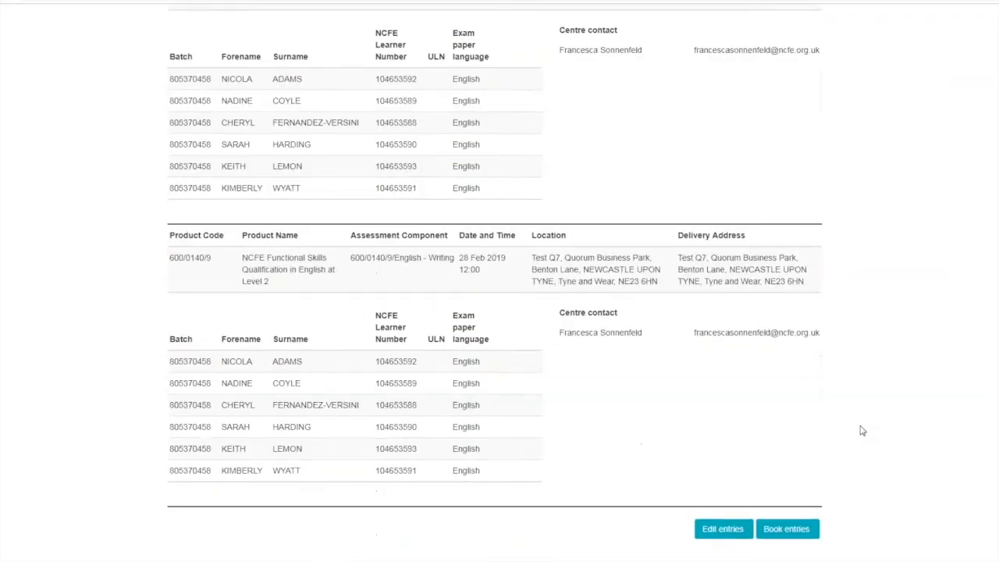
{"action": "left_click", "coordinate": [788, 534]}
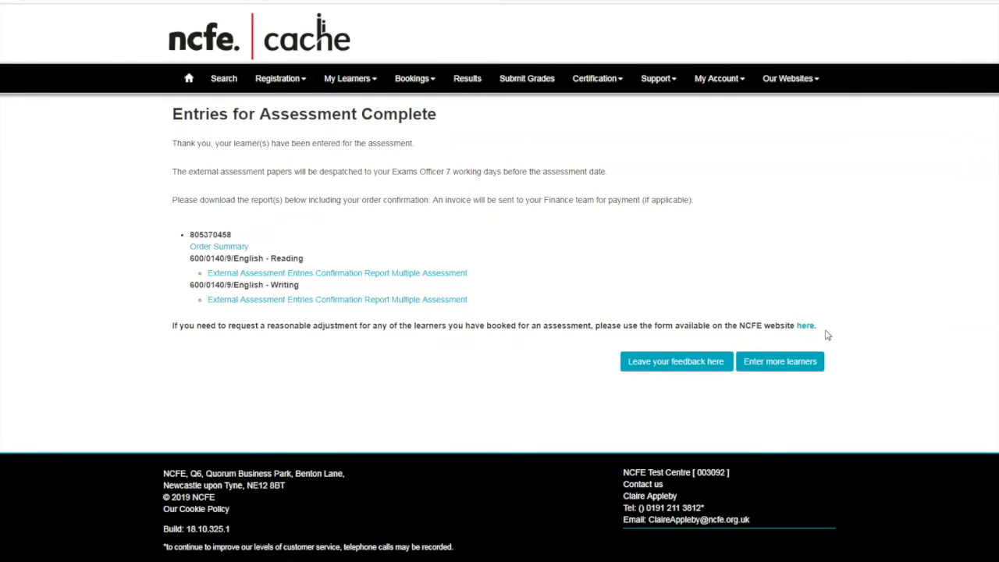
- Find the learners of batch 805370459 and start a new booking for all of them
{"action": "left_click", "coordinate": [796, 369]}
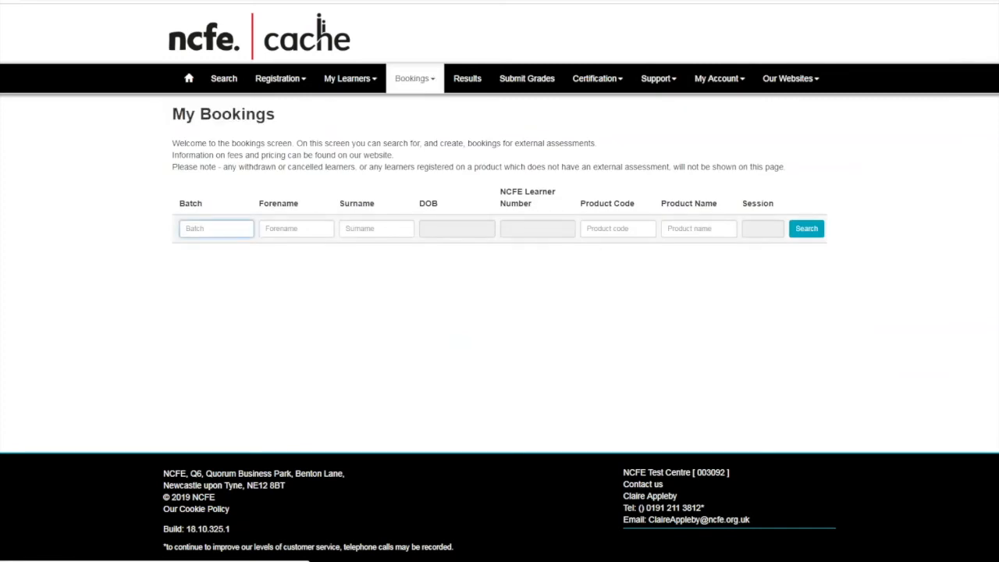
{"action": "type", "text": "8053"}
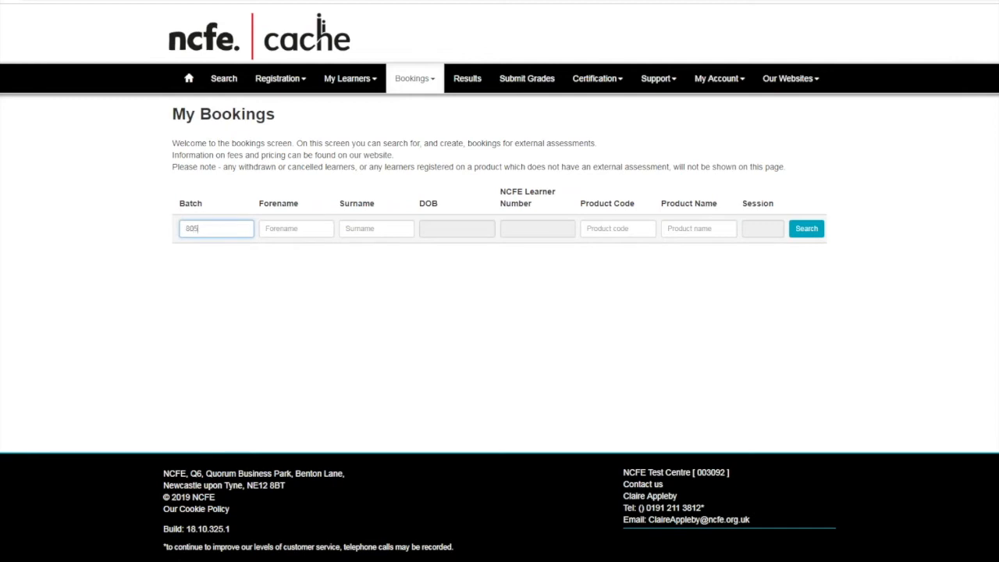
{"action": "type", "text": "70459"}
{"action": "key", "text": "Return"}
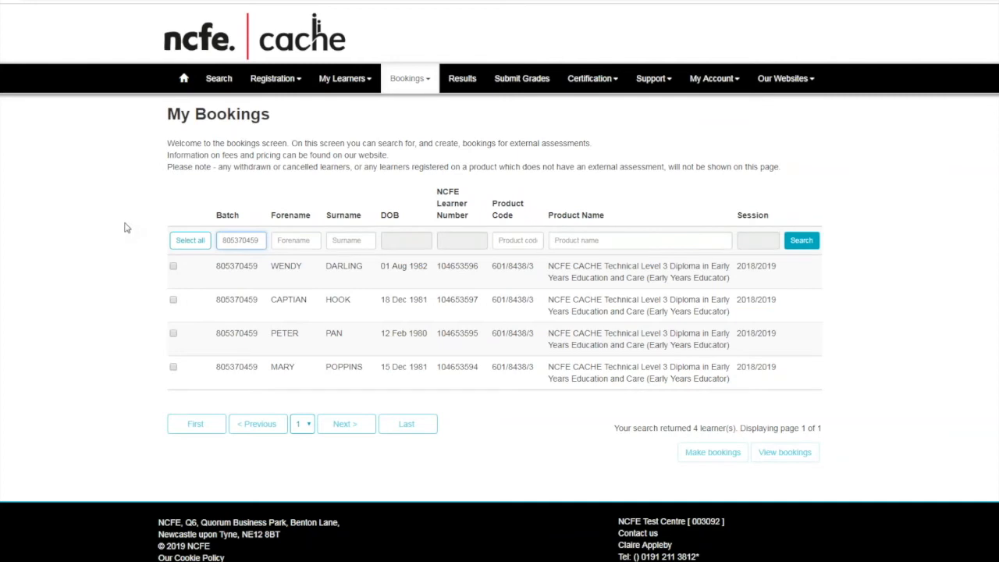
{"action": "left_click", "coordinate": [181, 243]}
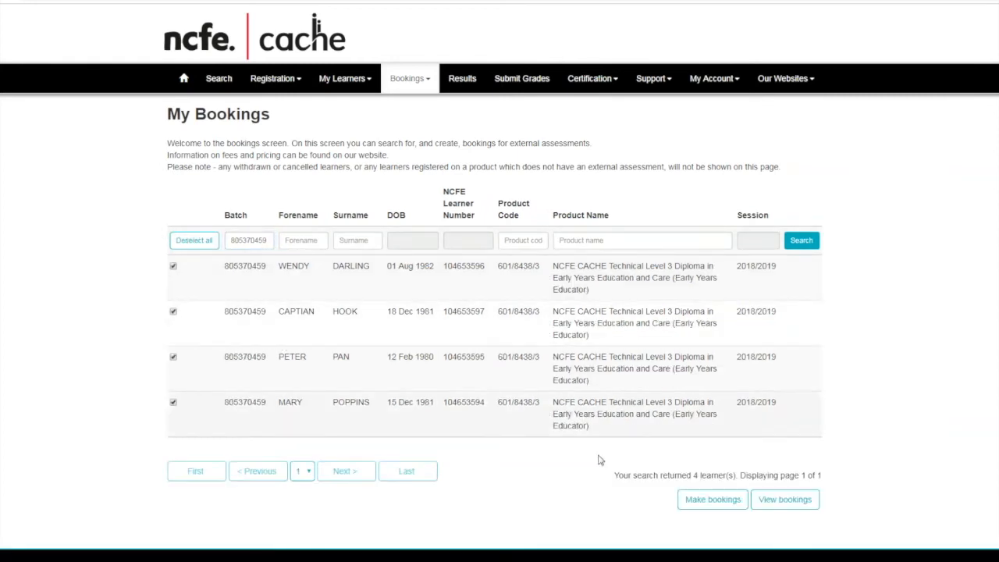
{"action": "left_click", "coordinate": [704, 504]}
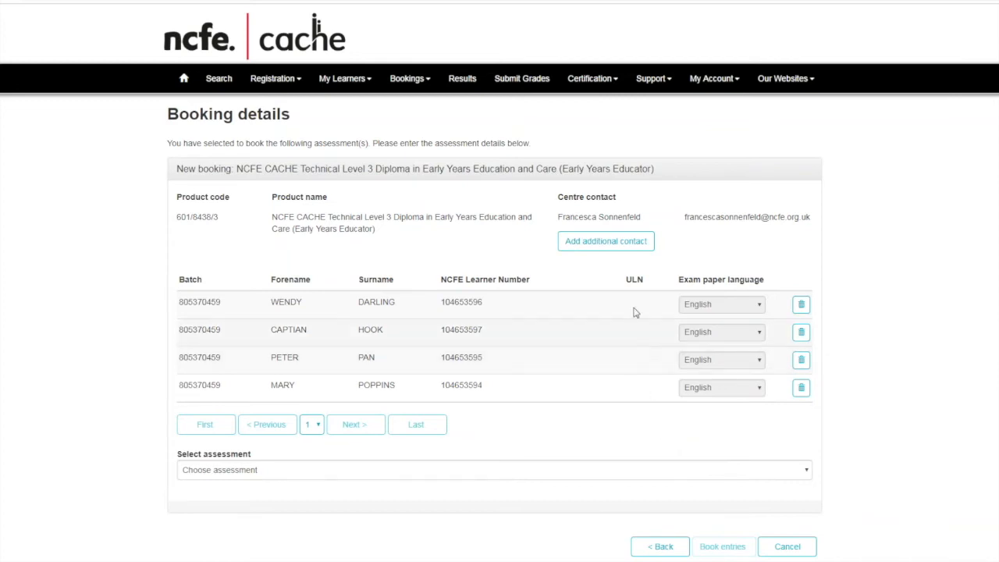
- Open the additional contact fields of the Early Years Educator booking and remove them again
{"action": "left_click", "coordinate": [629, 251]}
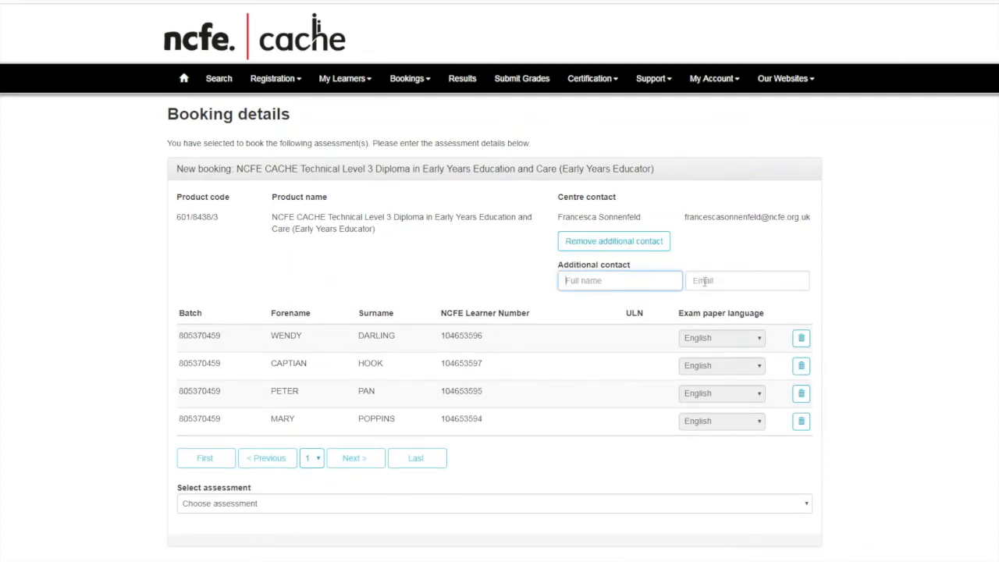
{"action": "left_click", "coordinate": [663, 249]}
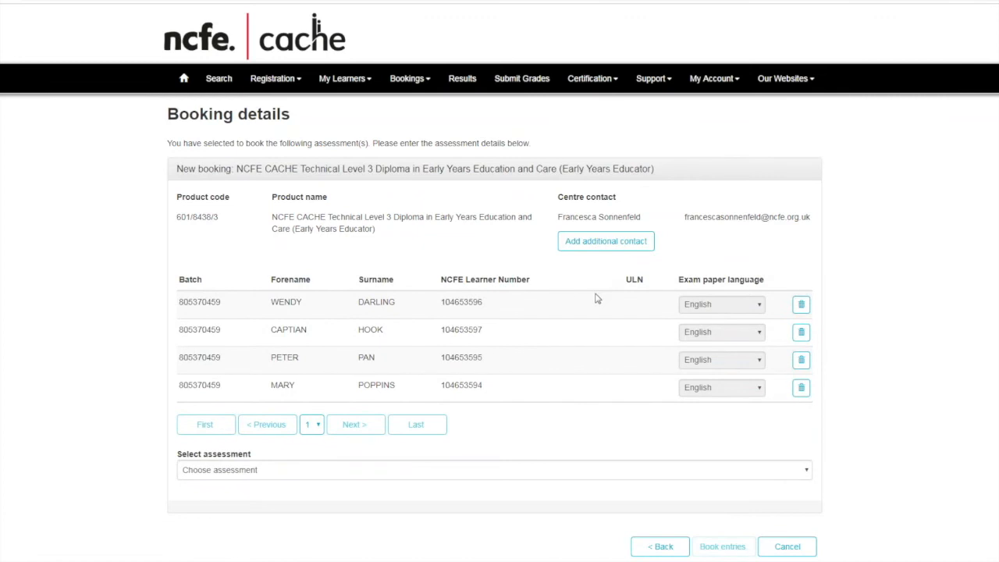
- Choose the DEYEC1 assessment for the booking and set its assessment window to 30 April - 17 May 2019
{"action": "scroll", "coordinate": [583, 420], "scroll_direction": "down", "scroll_amount": 1}
{"action": "left_click", "coordinate": [581, 419]}
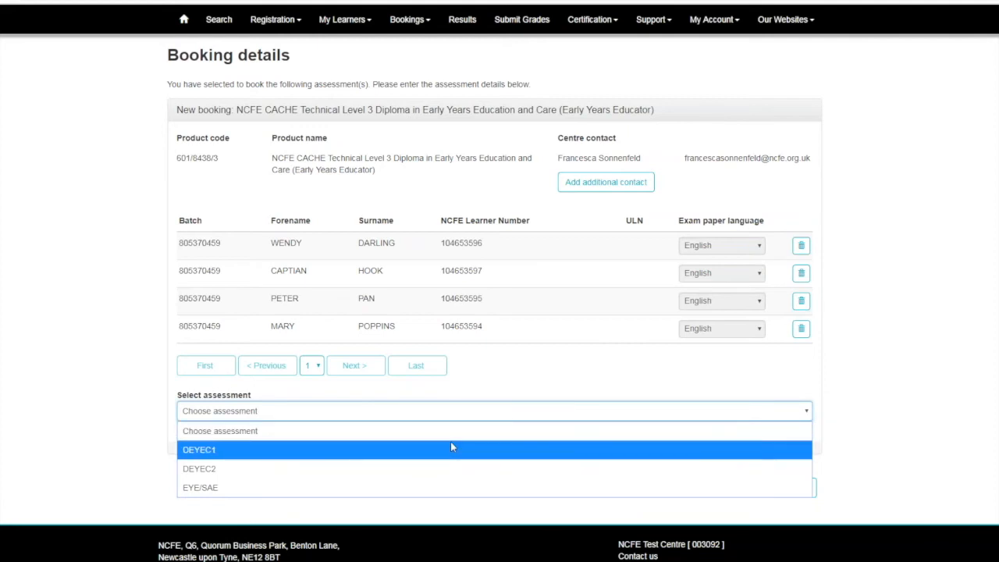
{"action": "left_click", "coordinate": [409, 450]}
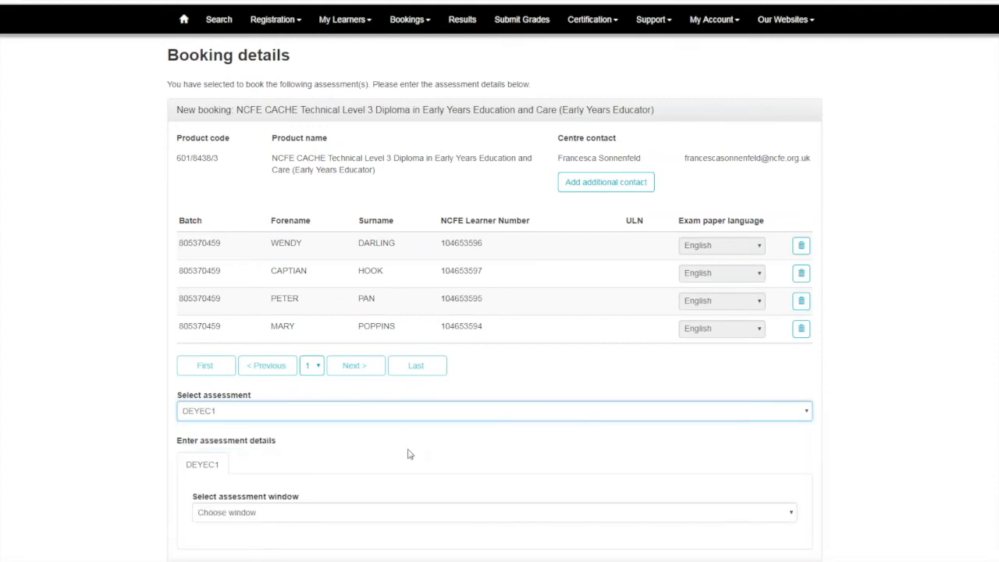
{"action": "scroll", "coordinate": [409, 454], "scroll_direction": "down", "scroll_amount": 1}
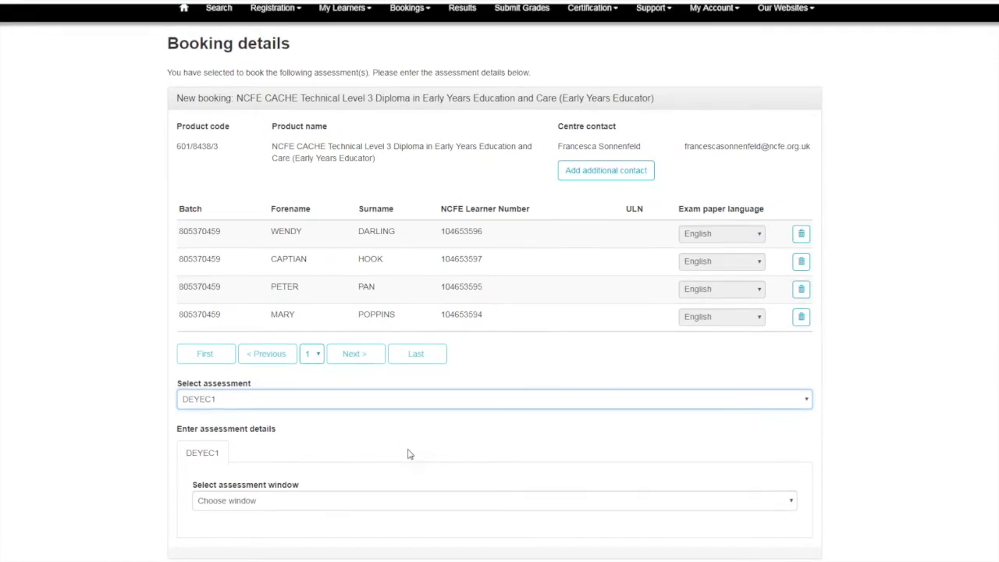
{"action": "scroll", "coordinate": [409, 454], "scroll_direction": "down", "scroll_amount": 1}
{"action": "left_click", "coordinate": [398, 452]}
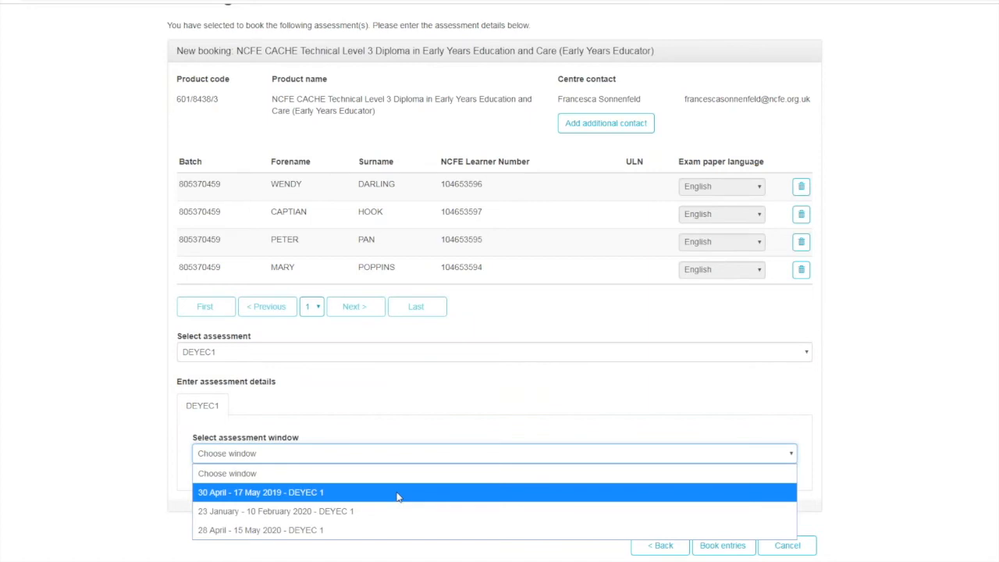
{"action": "left_click", "coordinate": [397, 494]}
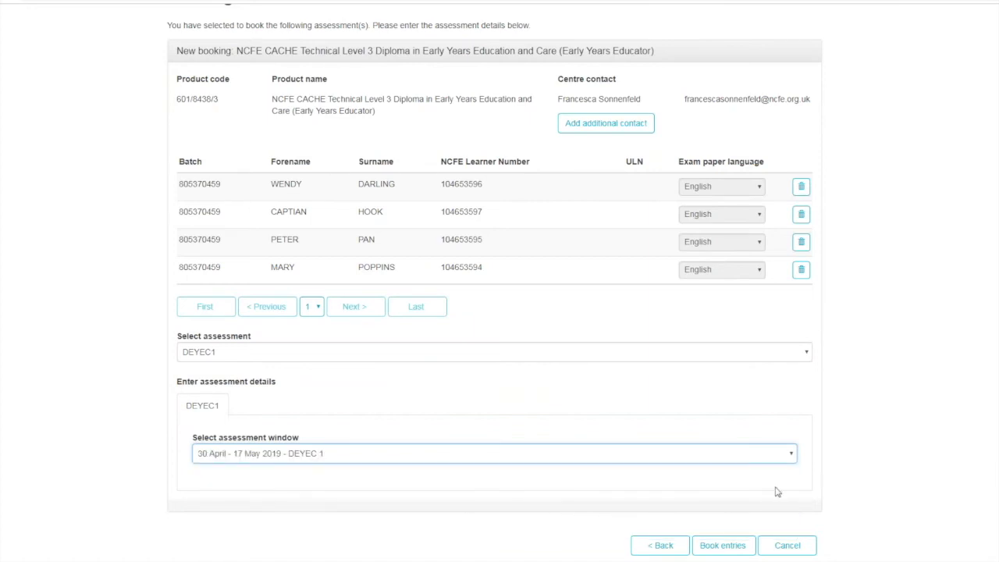
- Submit the DEYEC1 entries and confirm the booking
{"action": "left_click", "coordinate": [722, 546]}
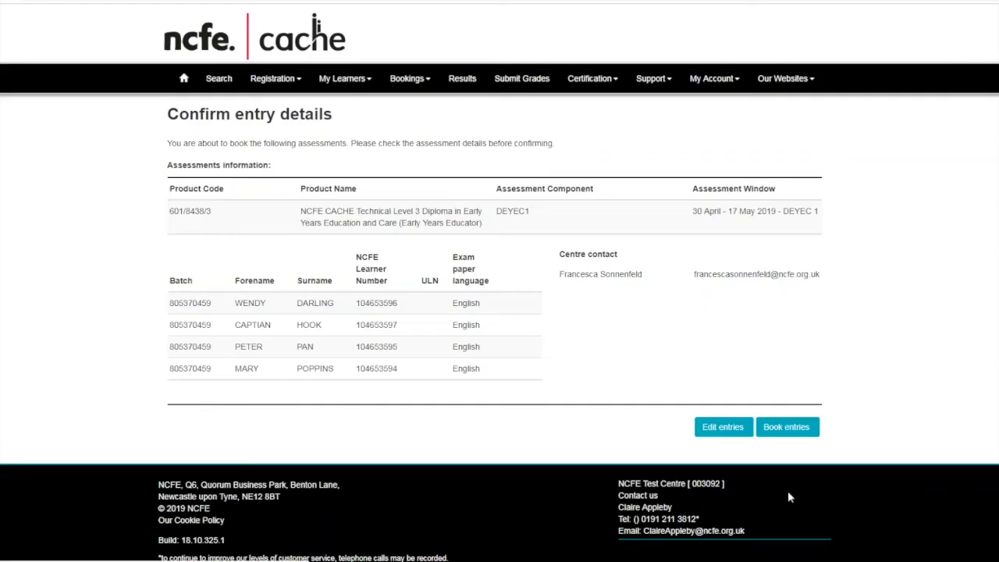
{"action": "left_click", "coordinate": [786, 430]}
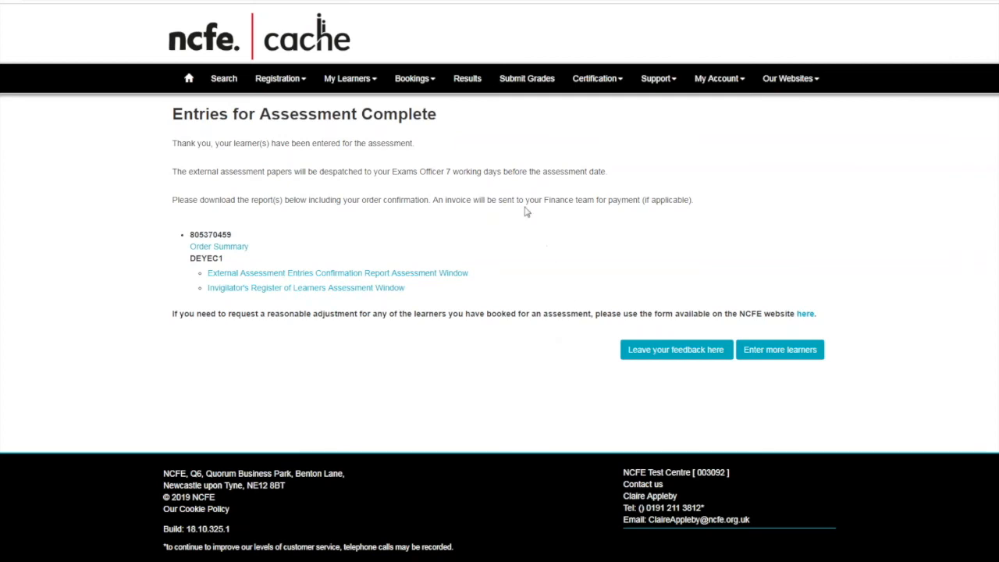
- Search the bookings for batch 805370458 and view the existing bookings of all its learners
{"action": "left_click", "coordinate": [422, 86]}
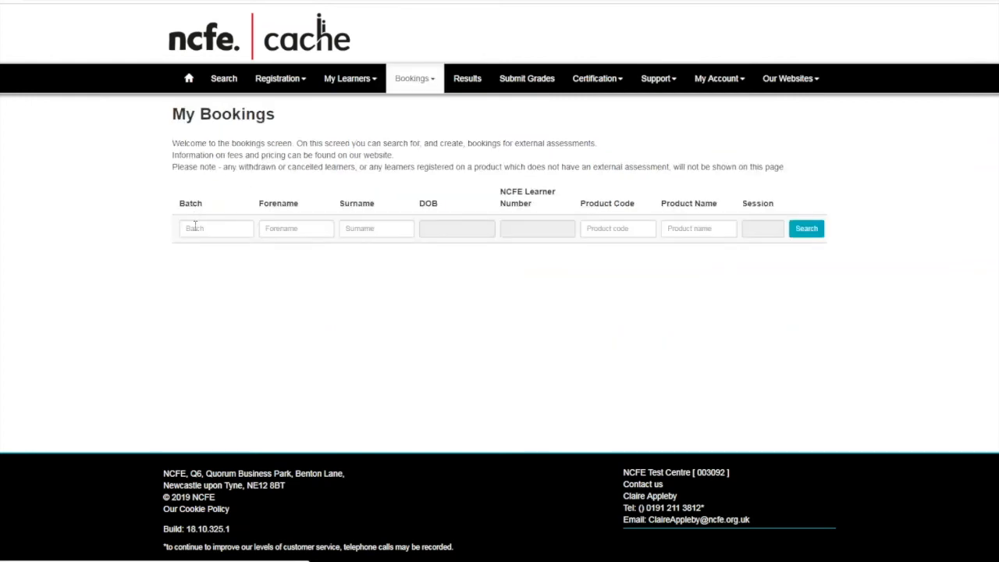
{"action": "left_click", "coordinate": [204, 226]}
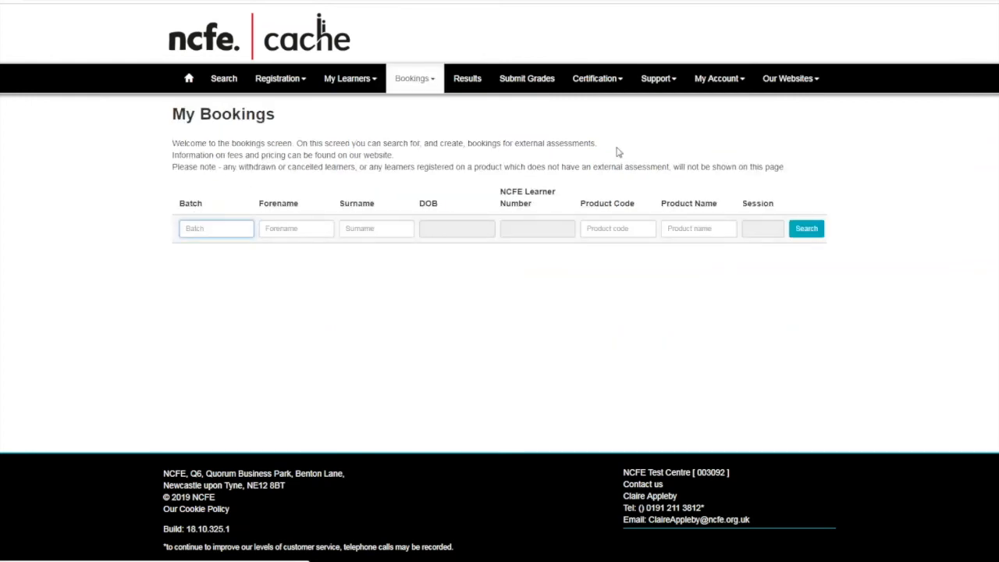
{"action": "type", "text": "805370458"}
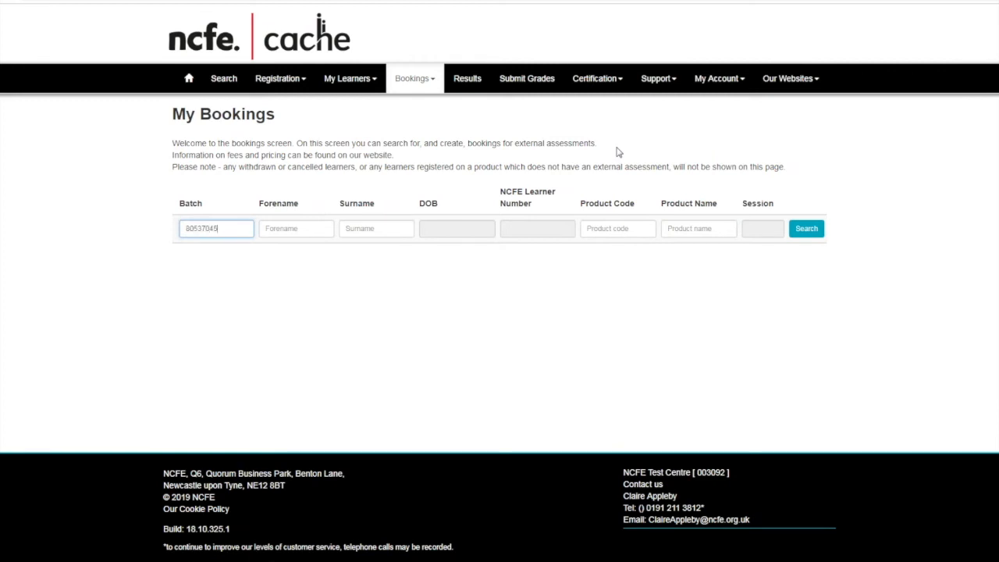
{"action": "left_click", "coordinate": [799, 232]}
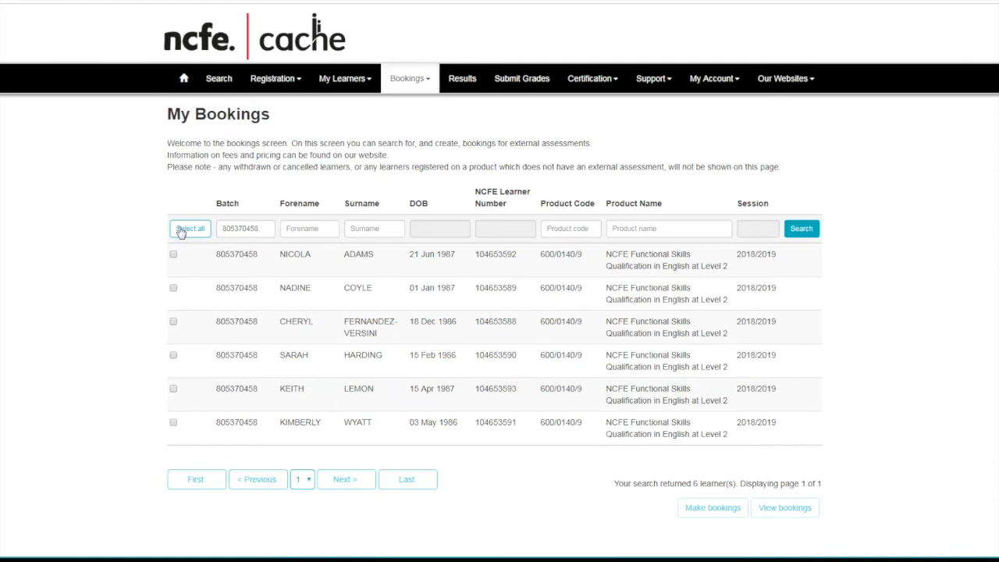
{"action": "left_click", "coordinate": [180, 230]}
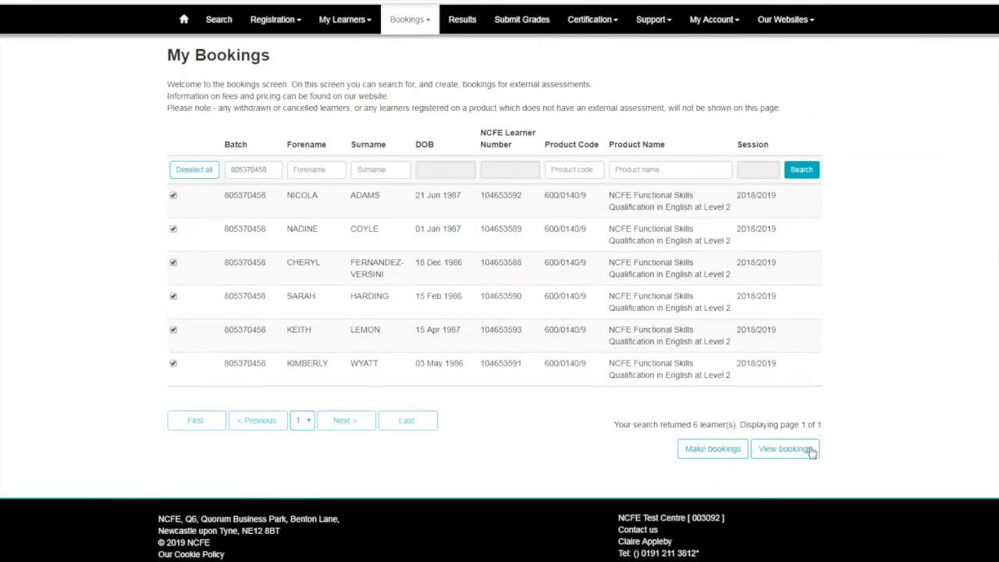
{"action": "left_click", "coordinate": [807, 456]}
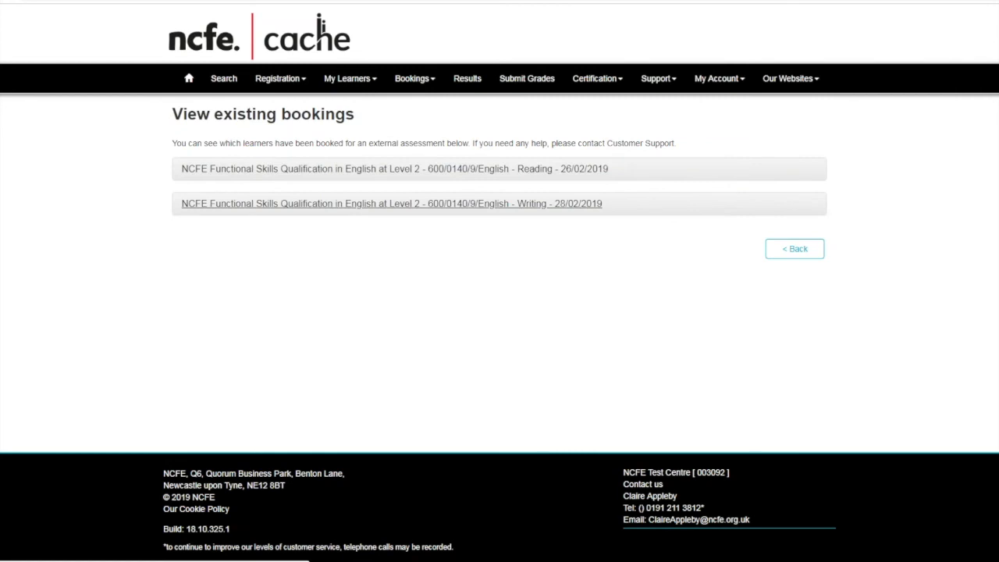
- Examine the existing Reading booking's learners, assessment details and reports, and expand and collapse the Writing booking
{"action": "left_click", "coordinate": [583, 171]}
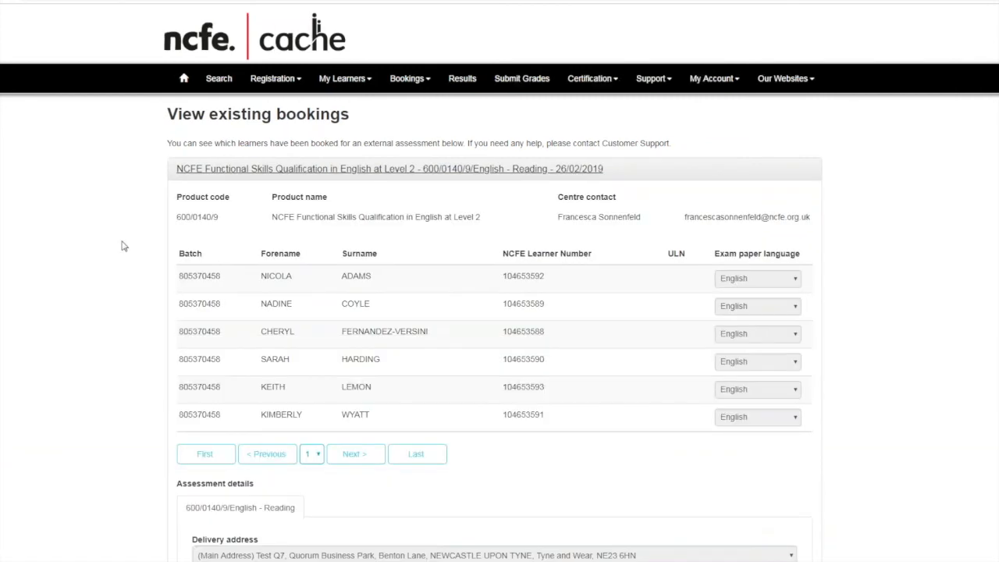
{"action": "scroll", "coordinate": [123, 246], "scroll_direction": "down", "scroll_amount": 1}
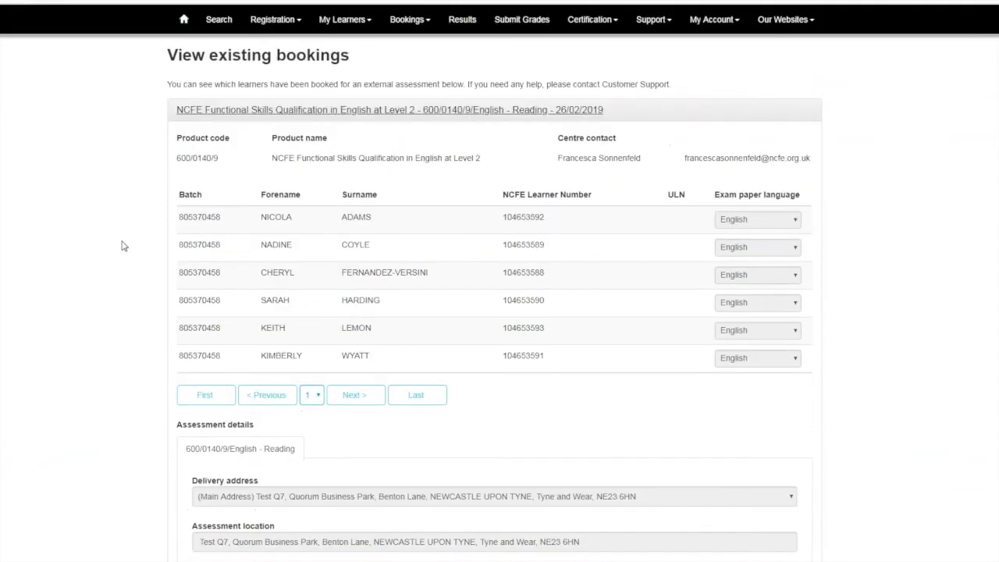
{"action": "scroll", "coordinate": [123, 246], "scroll_direction": "down", "scroll_amount": 1}
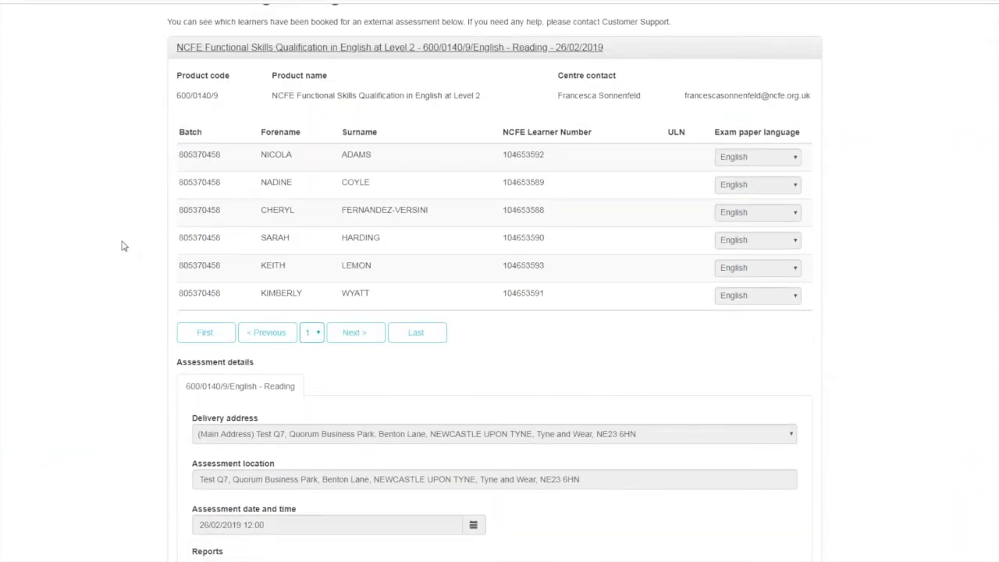
{"action": "scroll", "coordinate": [122, 246], "scroll_direction": "down", "scroll_amount": 1}
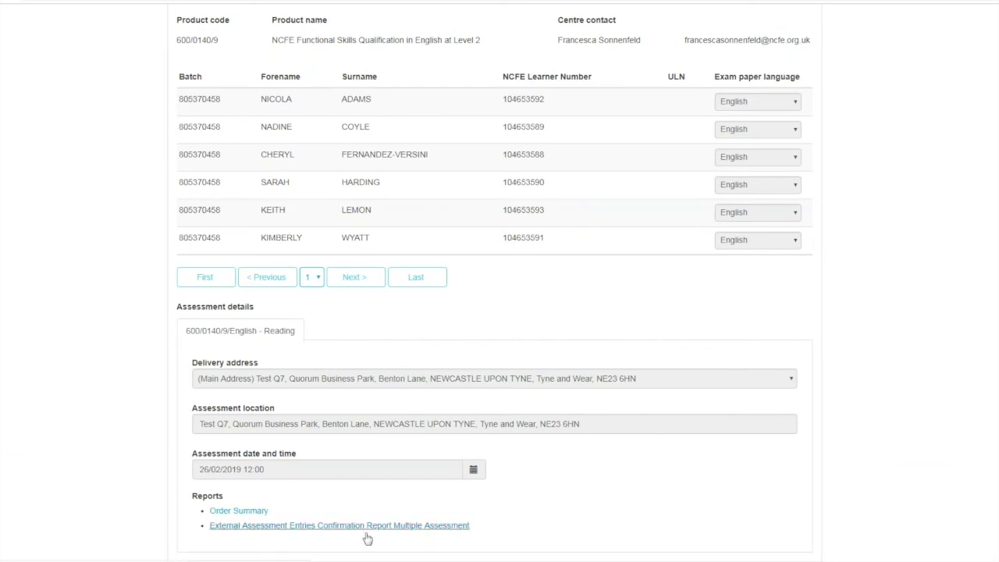
{"action": "scroll", "coordinate": [530, 524], "scroll_direction": "down", "scroll_amount": 1}
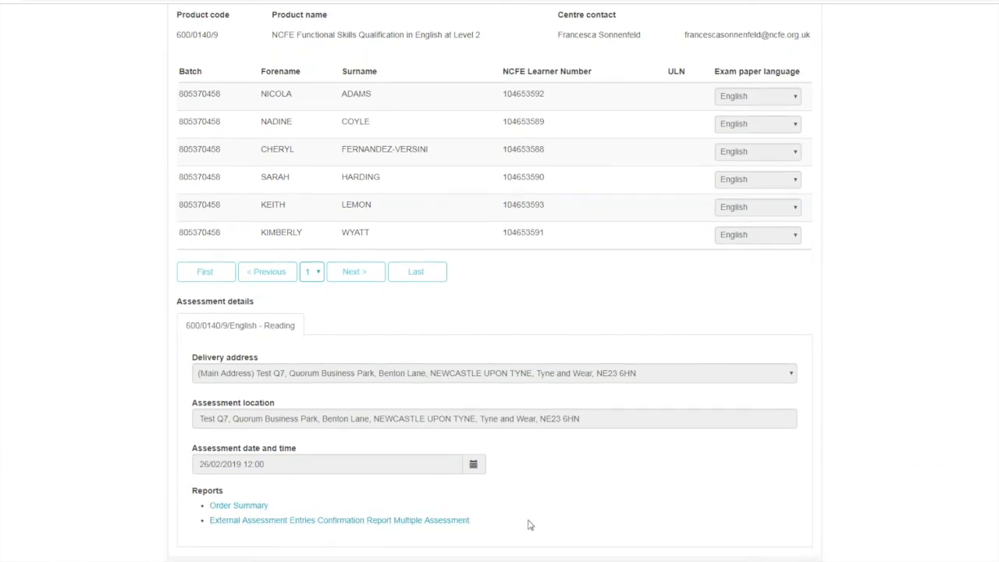
{"action": "scroll", "coordinate": [530, 524], "scroll_direction": "down", "scroll_amount": 1}
{"action": "left_click", "coordinate": [530, 537]}
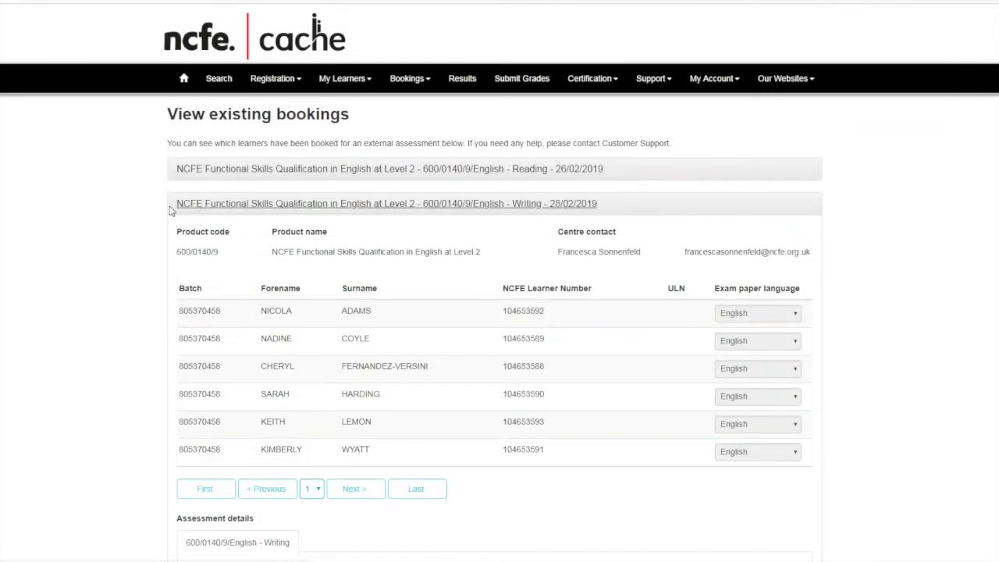
{"action": "left_click", "coordinate": [171, 211]}
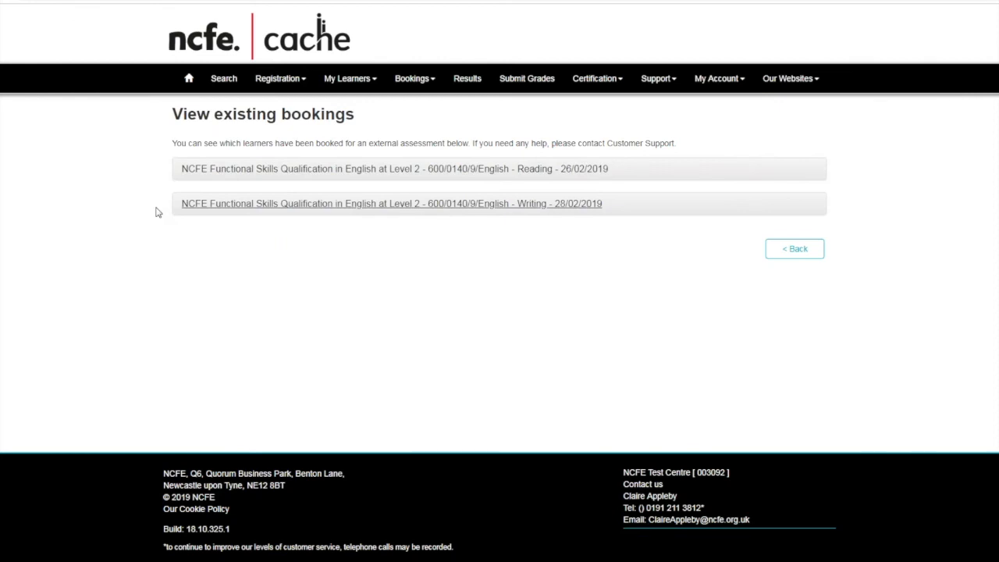
- Return to the My Bookings page and show the available support resources
{"action": "left_click", "coordinate": [435, 80]}
{"action": "left_click", "coordinate": [426, 111]}
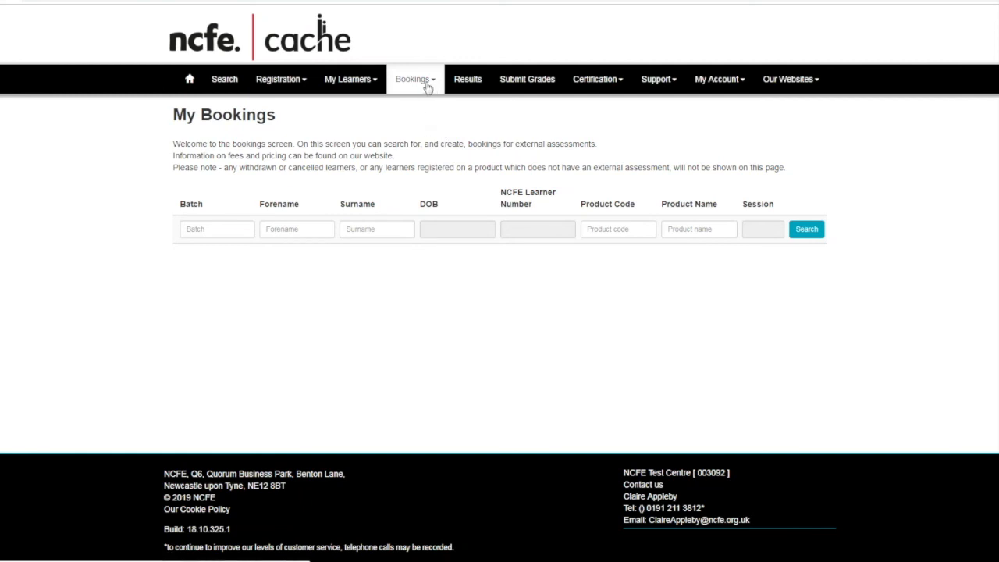
{"action": "left_click", "coordinate": [667, 91]}
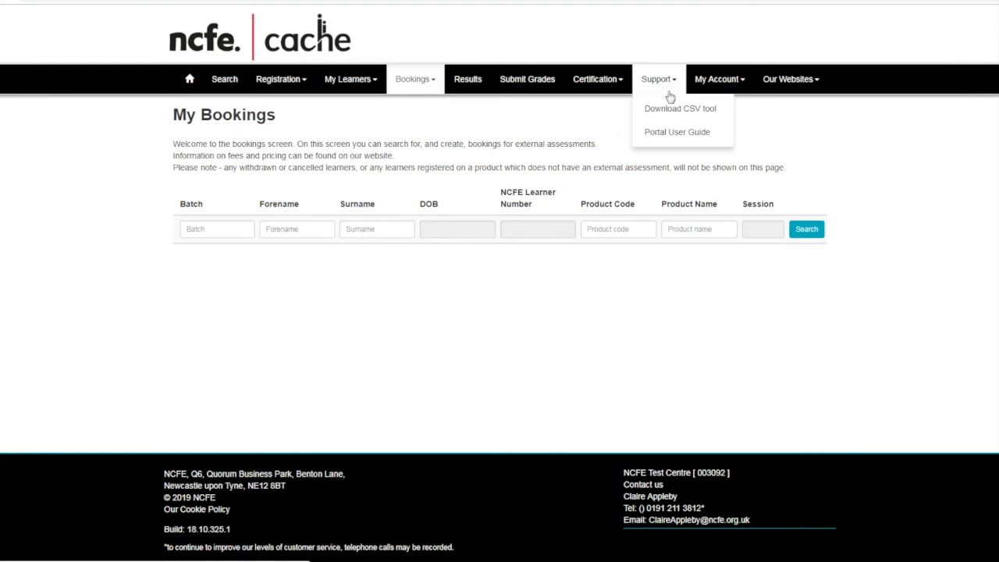